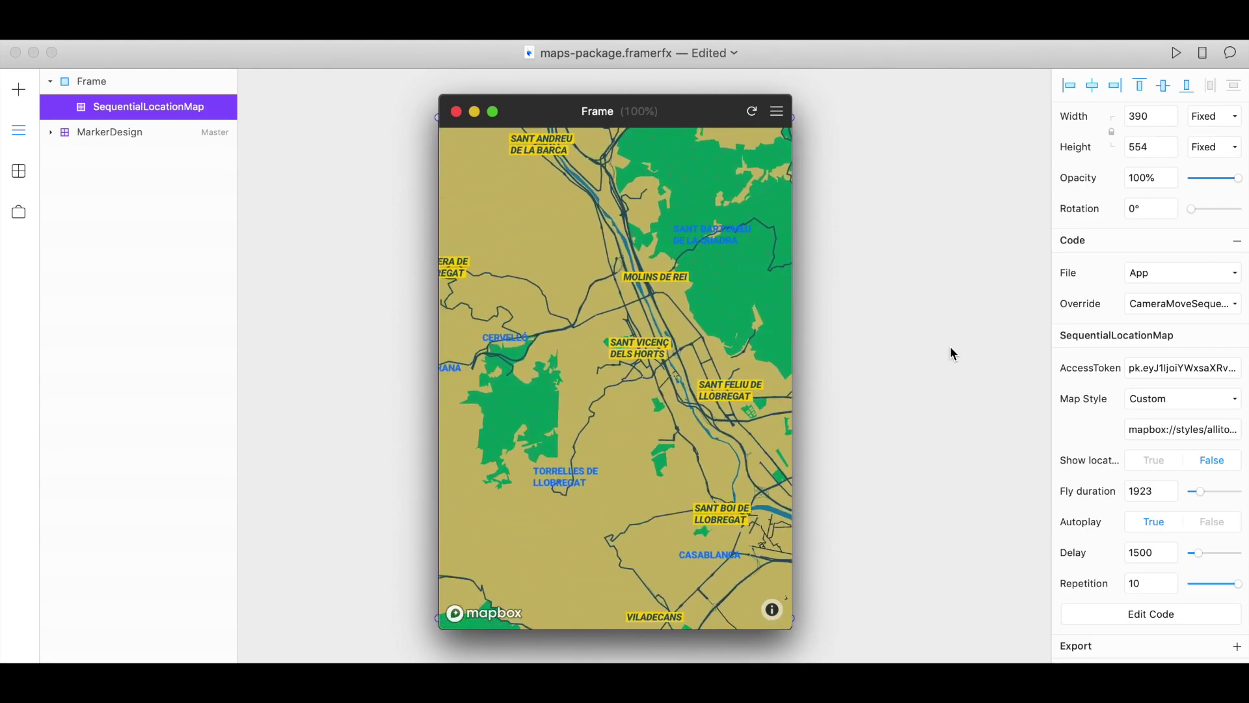
Save the maps-package.framerfx document
{"action": "key", "text": "super+s"}
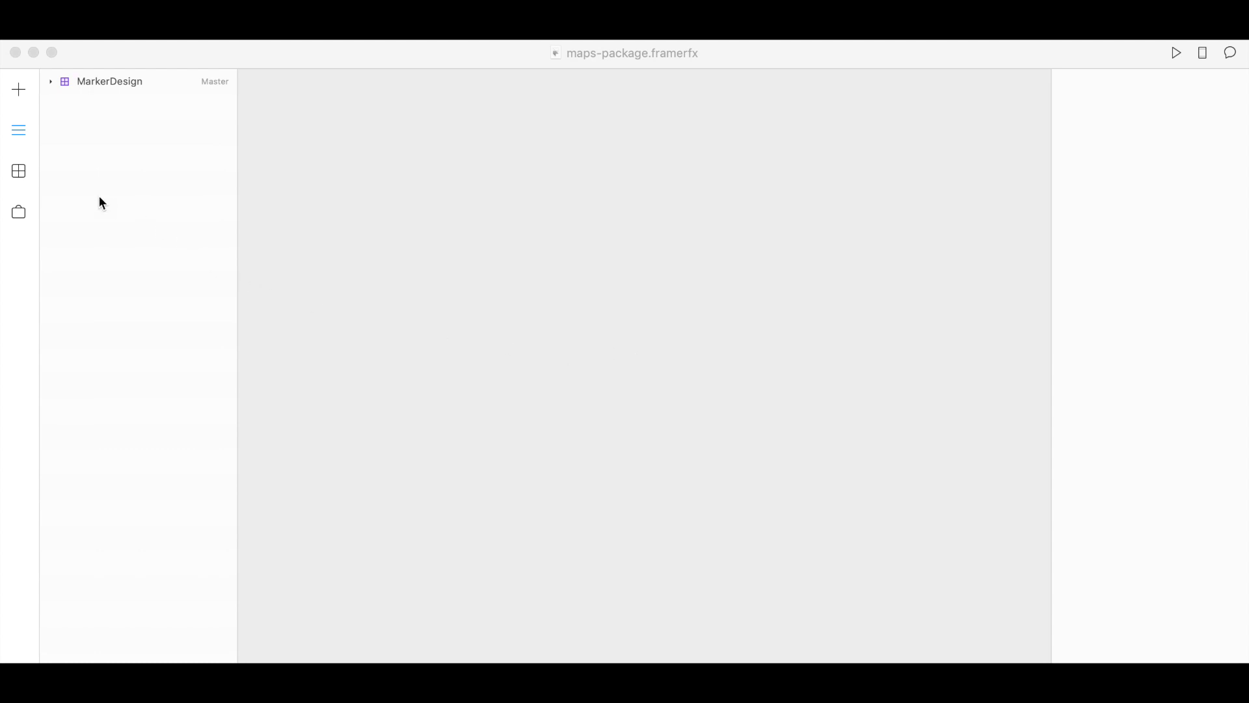
Draw a new 390×554 frame on the canvas
{"action": "left_click", "coordinate": [18, 213]}
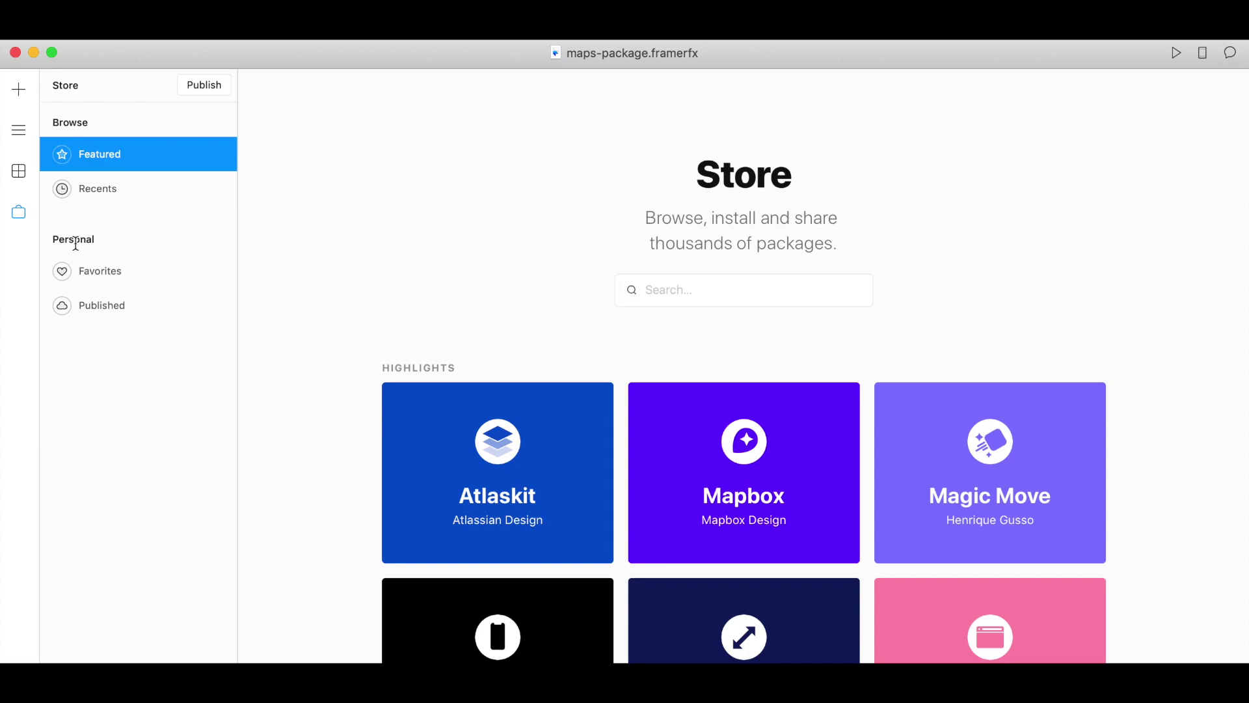
{"action": "left_click", "coordinate": [19, 171]}
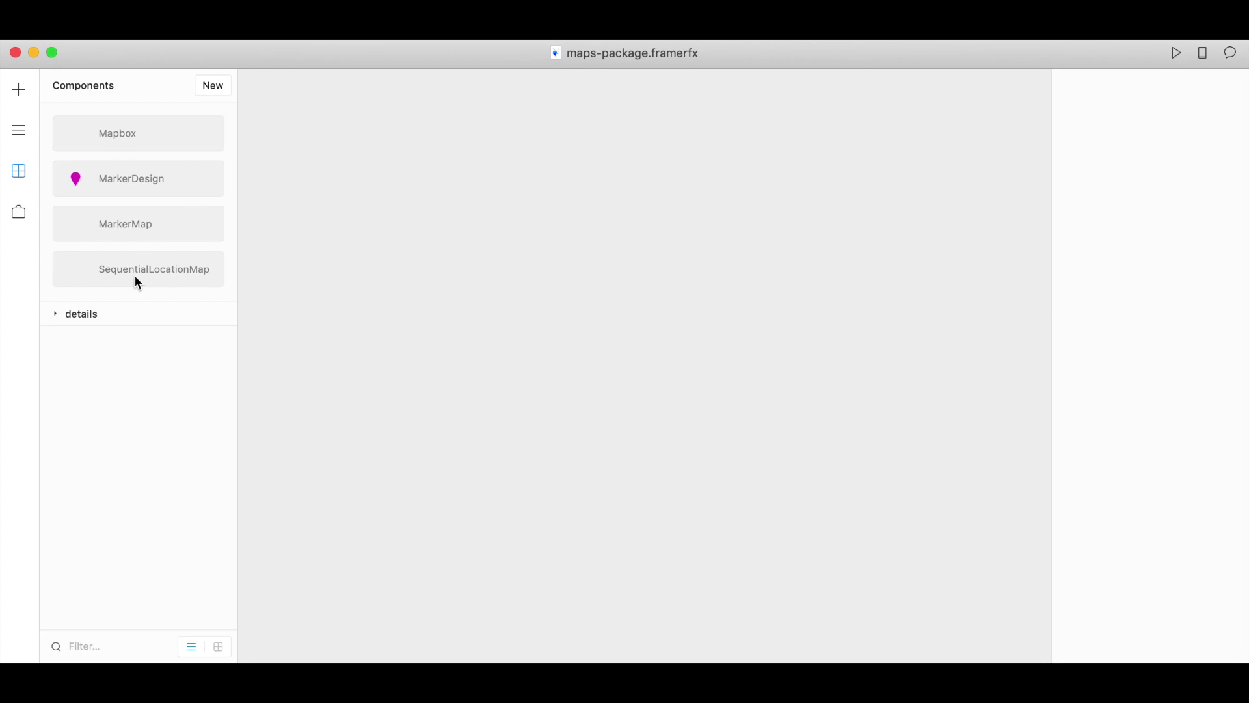
{"action": "left_click", "coordinate": [19, 89]}
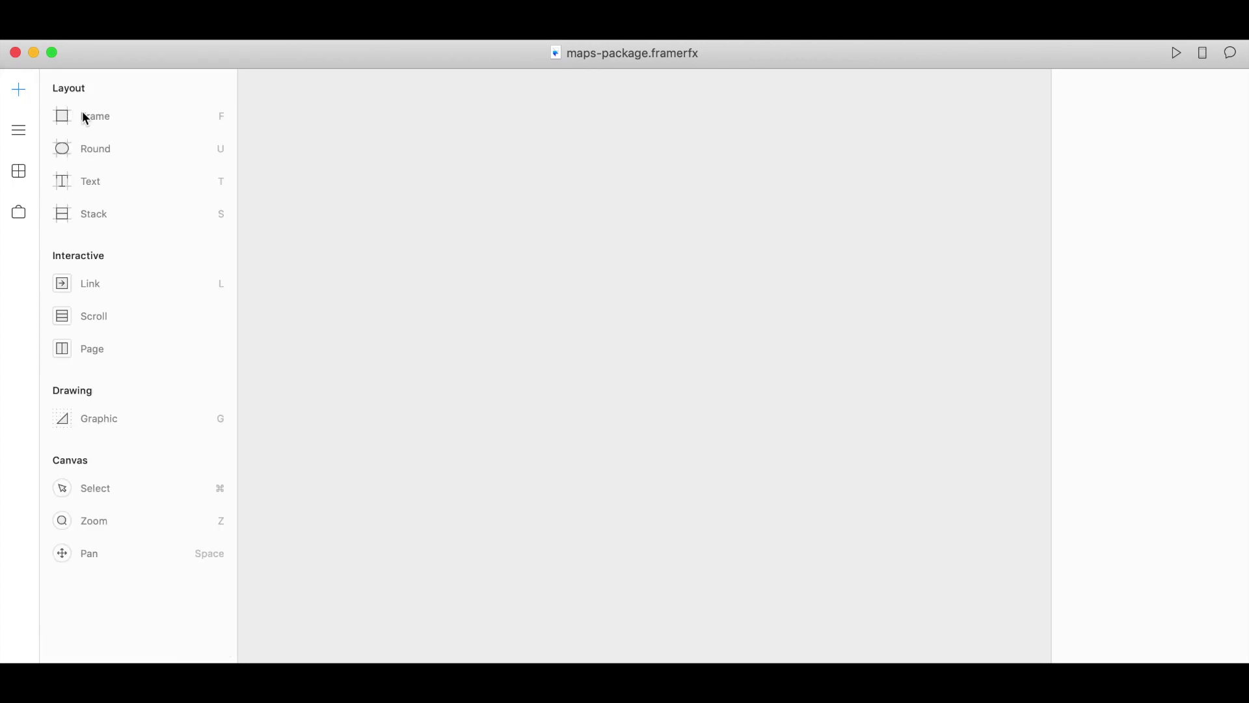
{"action": "left_click_drag", "start_coordinate": [468, 119], "coordinate": [819, 618]}
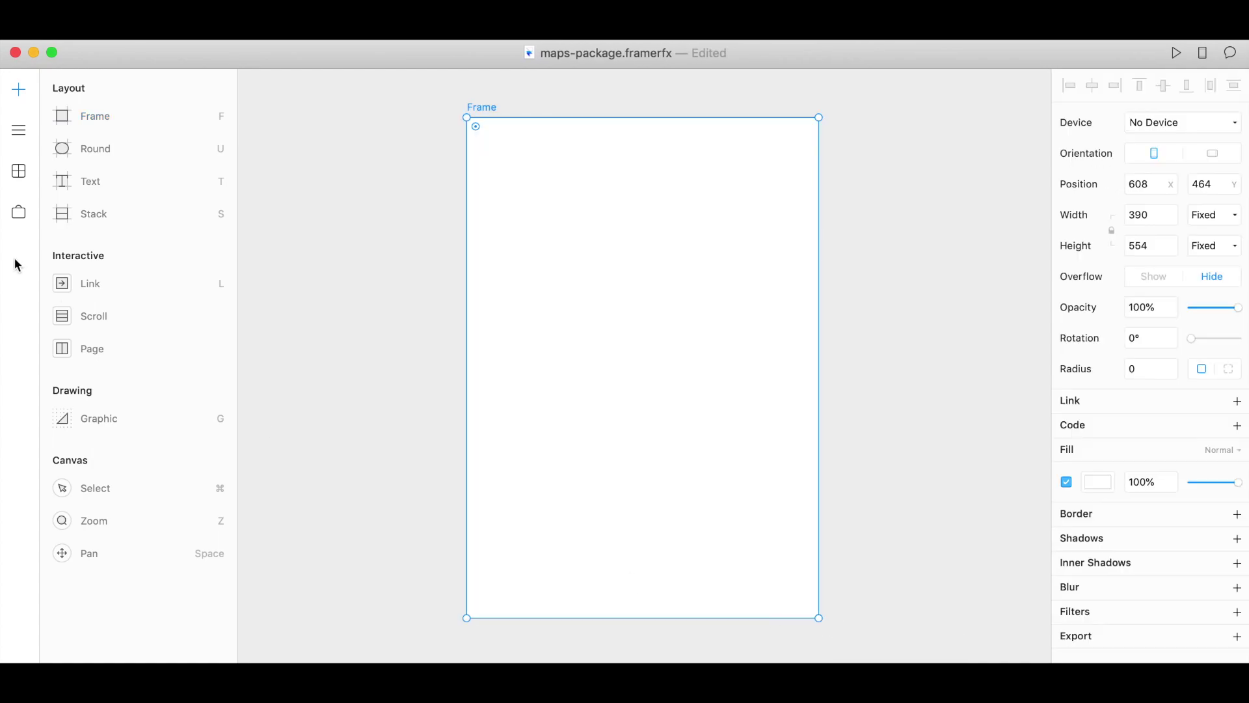
Place a SequentialLocationMap on the frame and stretch it from corner to corner
{"action": "left_click", "coordinate": [19, 171]}
{"action": "left_click_drag", "start_coordinate": [109, 275], "coordinate": [627, 250]}
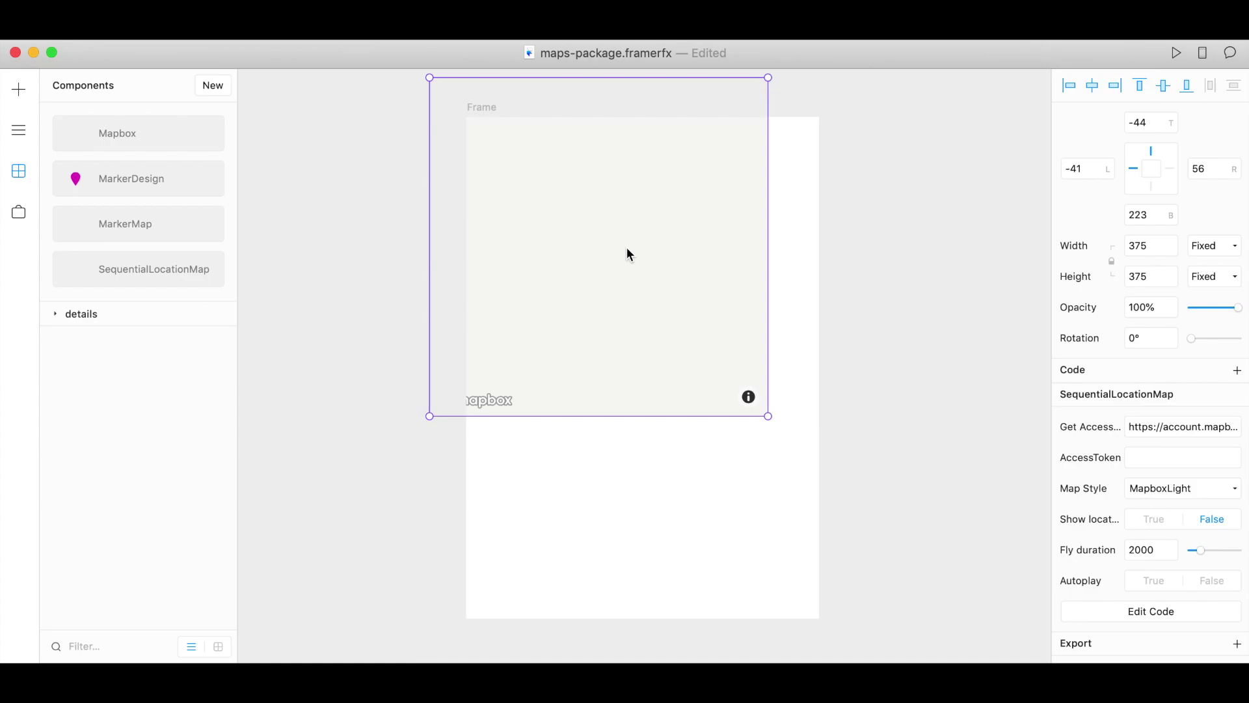
{"action": "left_click_drag", "start_coordinate": [594, 204], "coordinate": [633, 240]}
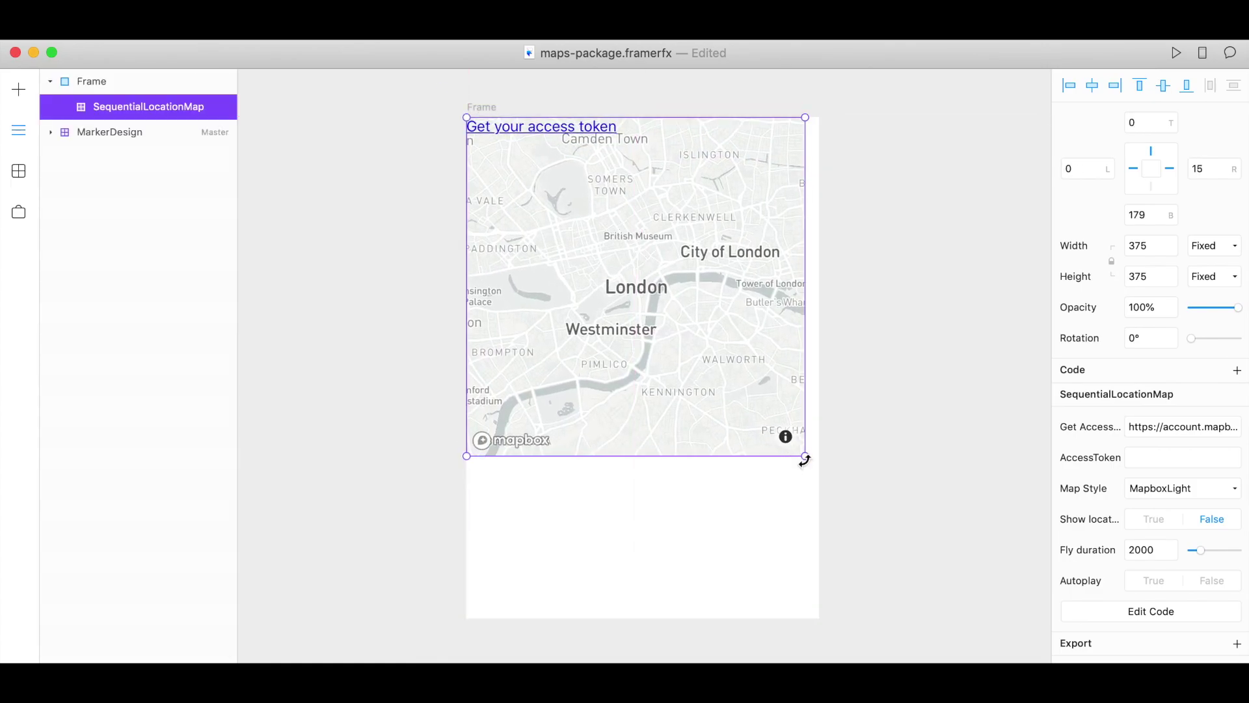
{"action": "left_click_drag", "start_coordinate": [804, 453], "coordinate": [819, 620]}
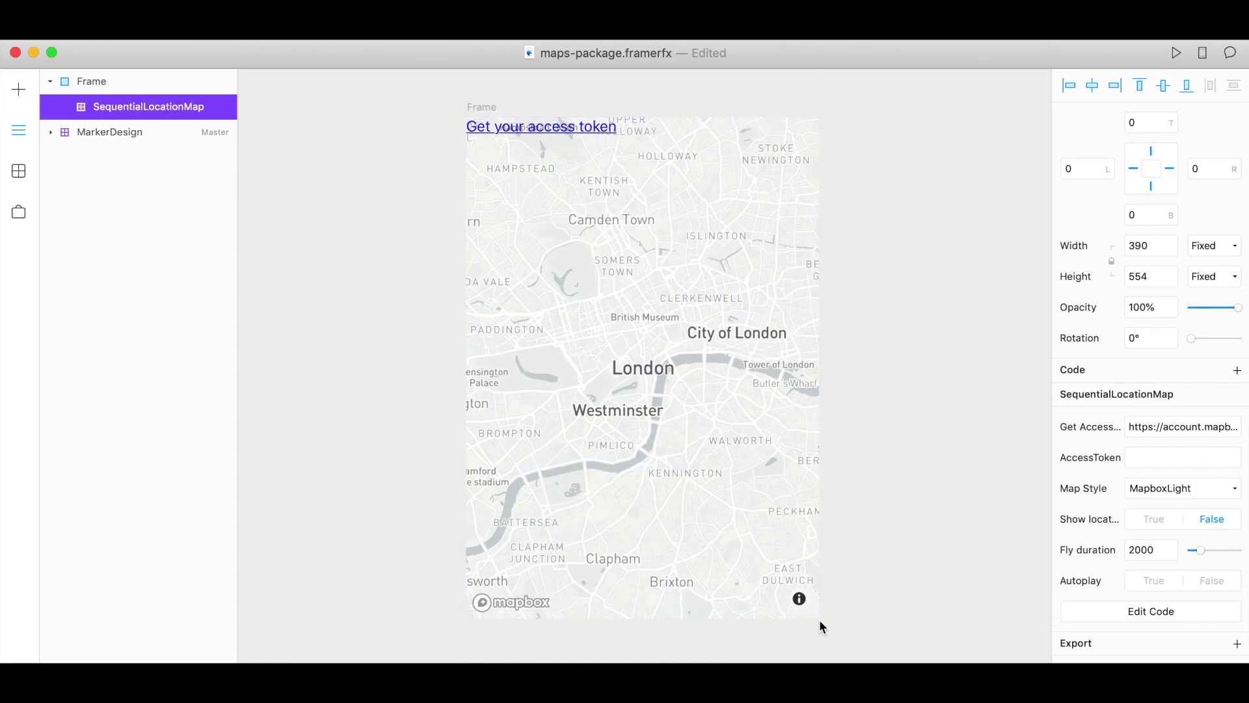
Set Map Style to MapboxSatellite, save, and select the access-token page URL in Get Access
{"action": "left_click", "coordinate": [1172, 494]}
{"action": "left_click", "coordinate": [1175, 517]}
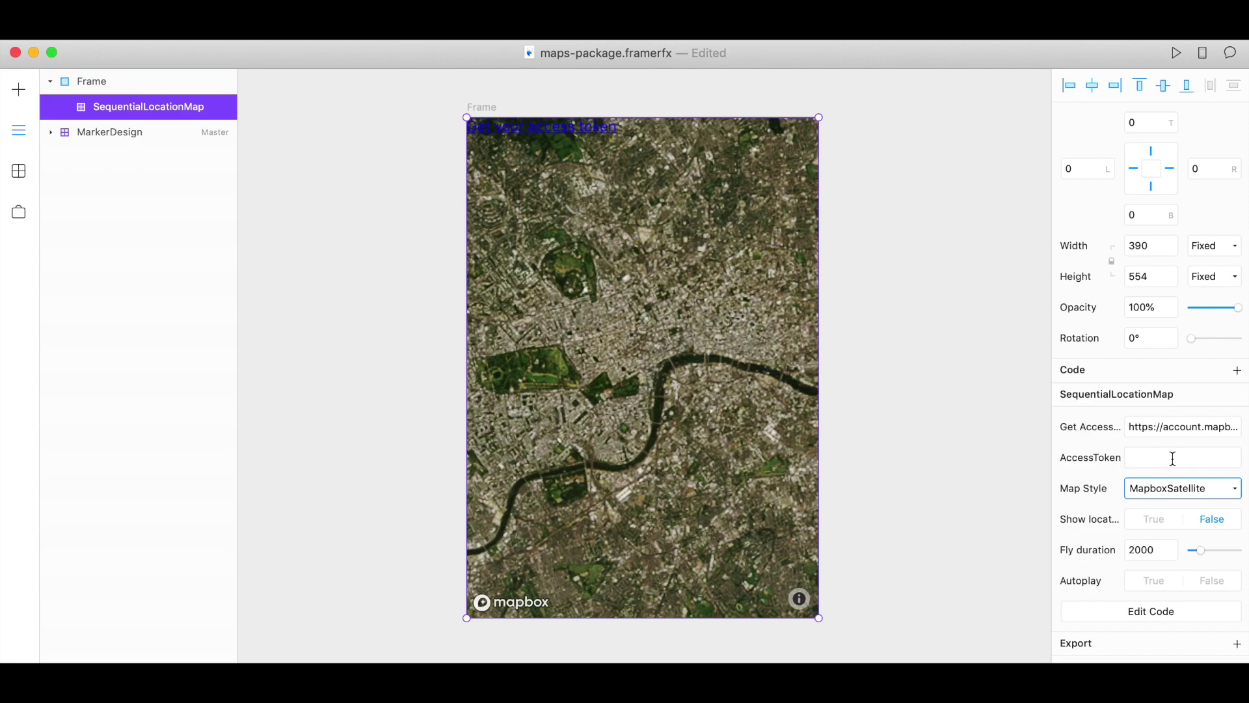
{"action": "key", "text": "super+s"}
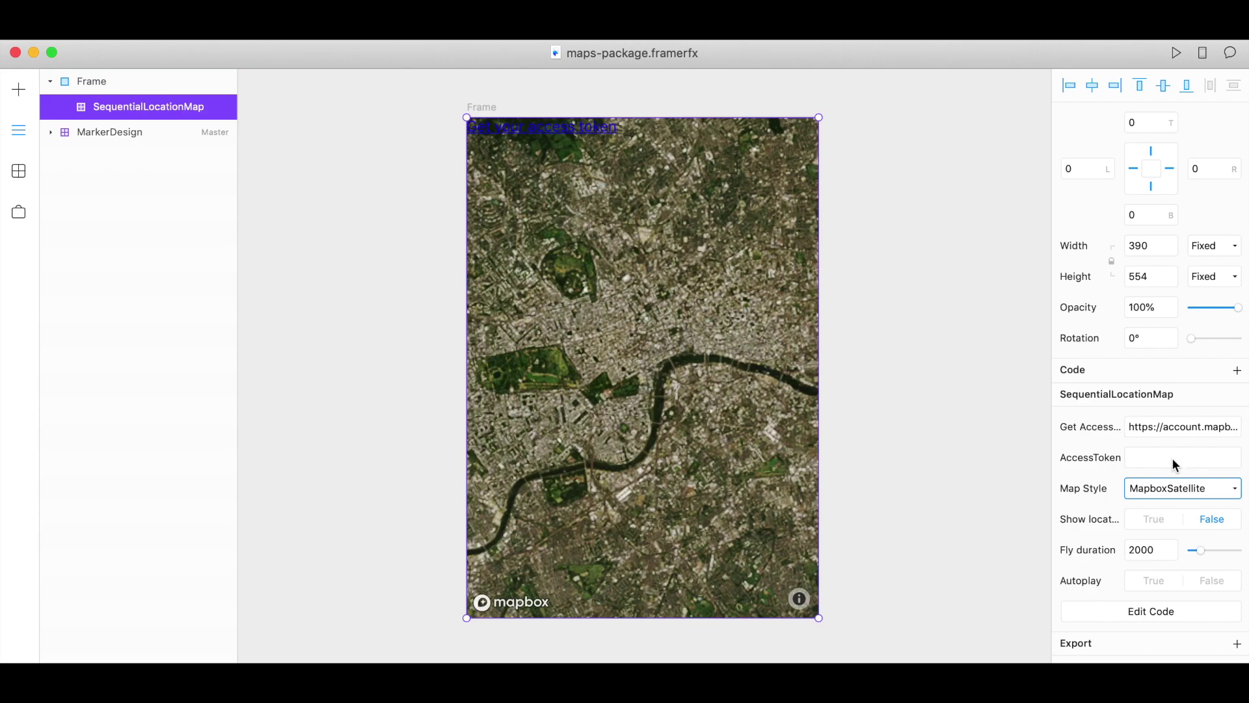
{"action": "left_click", "coordinate": [1175, 464]}
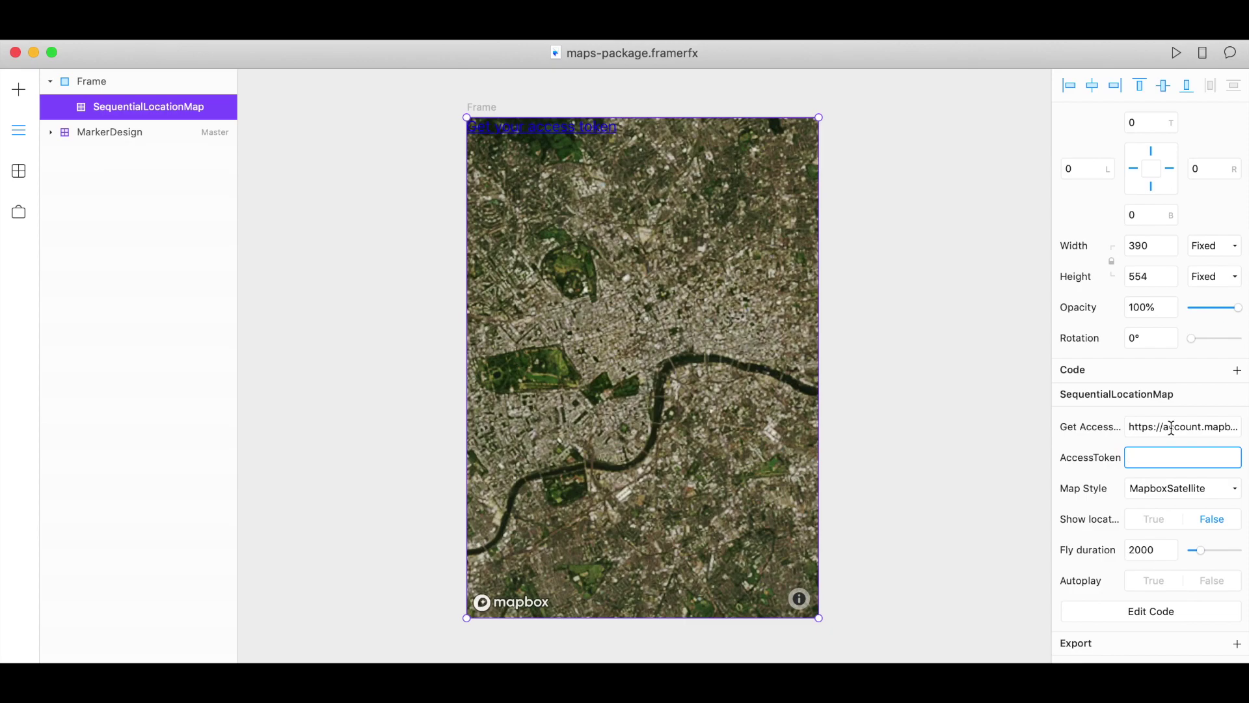
{"action": "left_click", "coordinate": [1172, 427]}
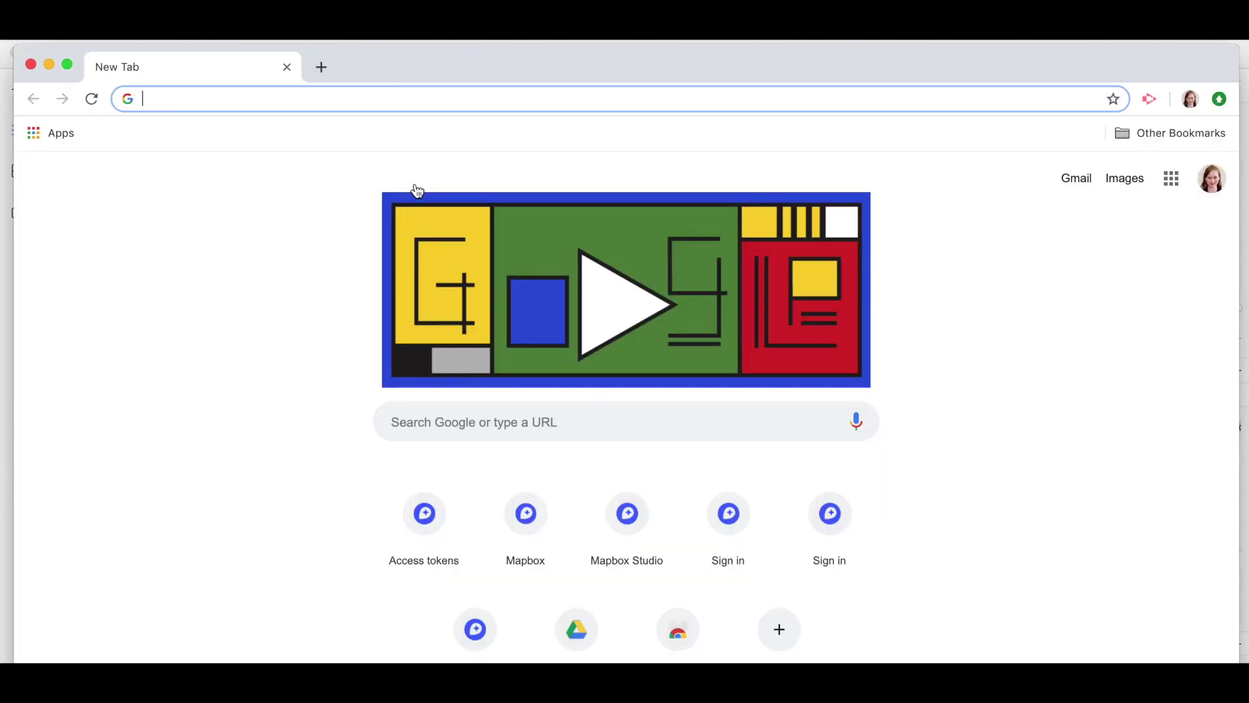
Load the Mapbox access tokens page in Chrome, sign in, and copy the Default public token
{"action": "left_click", "coordinate": [424, 91]}
{"action": "key", "text": "super+v"}
{"action": "key", "text": "Return"}
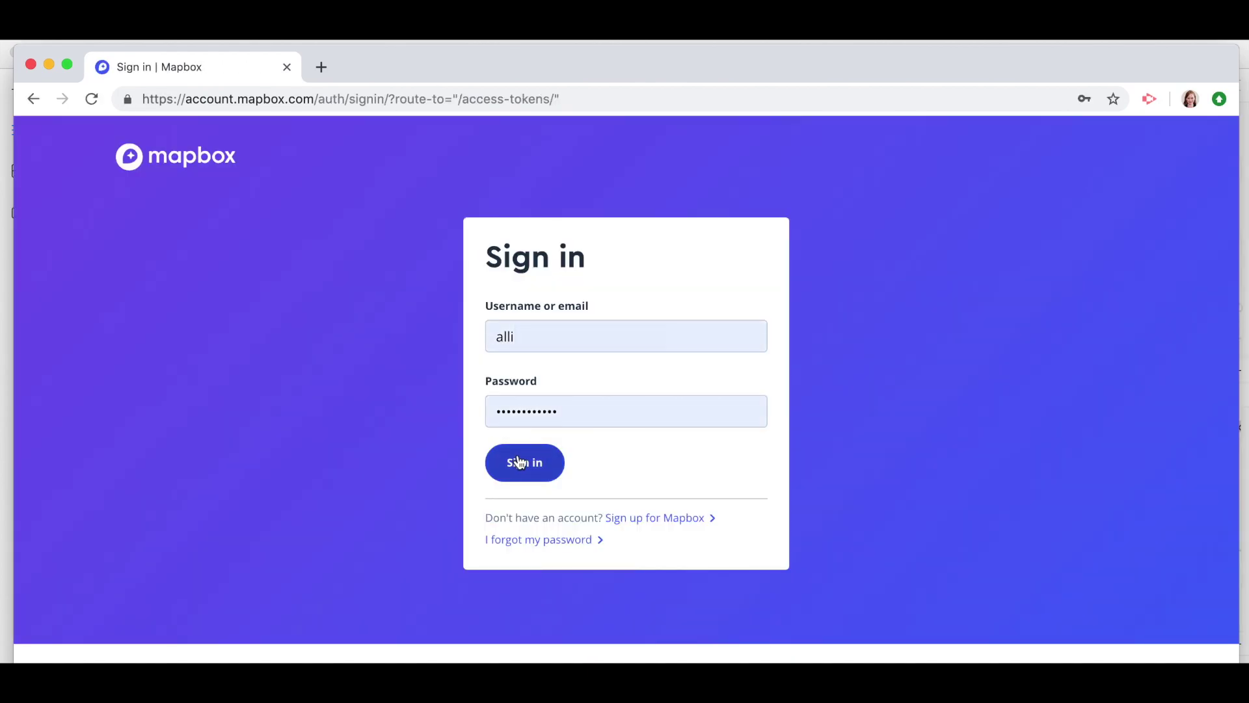
{"action": "left_click", "coordinate": [522, 473]}
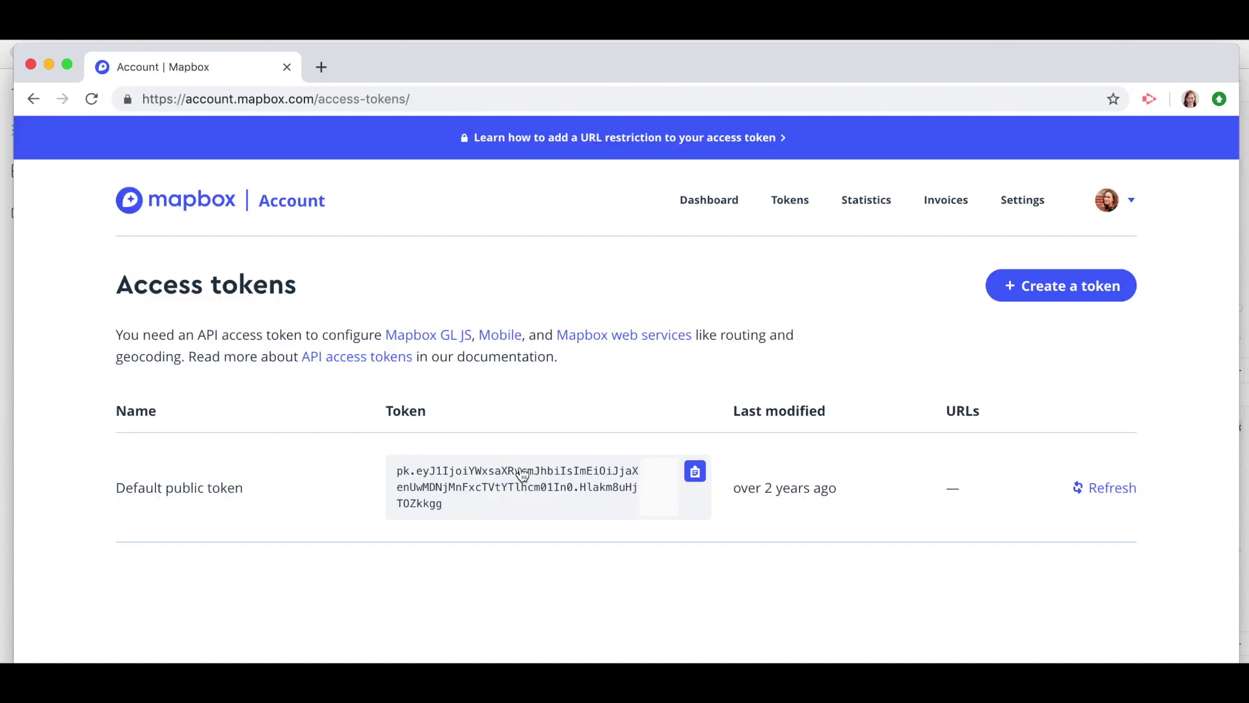
{"action": "left_click", "coordinate": [696, 473]}
Paste the copied public token into the map's AccessToken property
{"action": "left_click", "coordinate": [9, 133]}
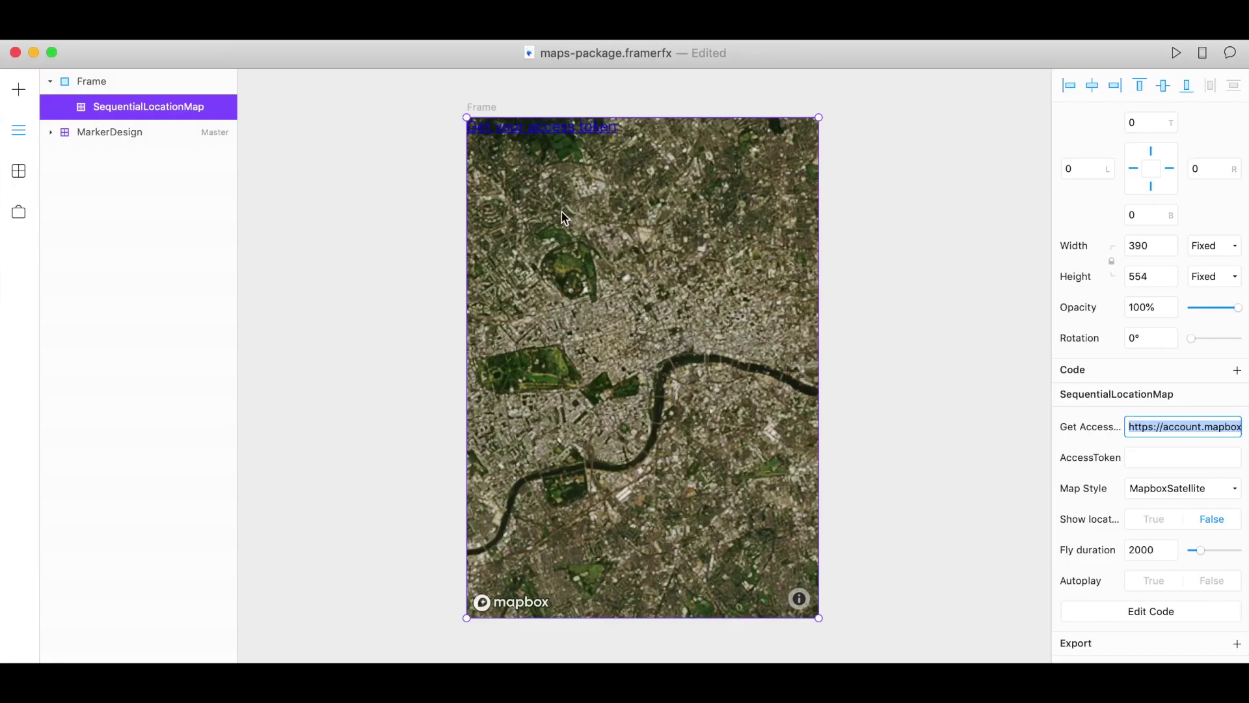
{"action": "left_click", "coordinate": [1203, 458]}
{"action": "key", "text": "super+v"}
{"action": "key", "text": "Return"}
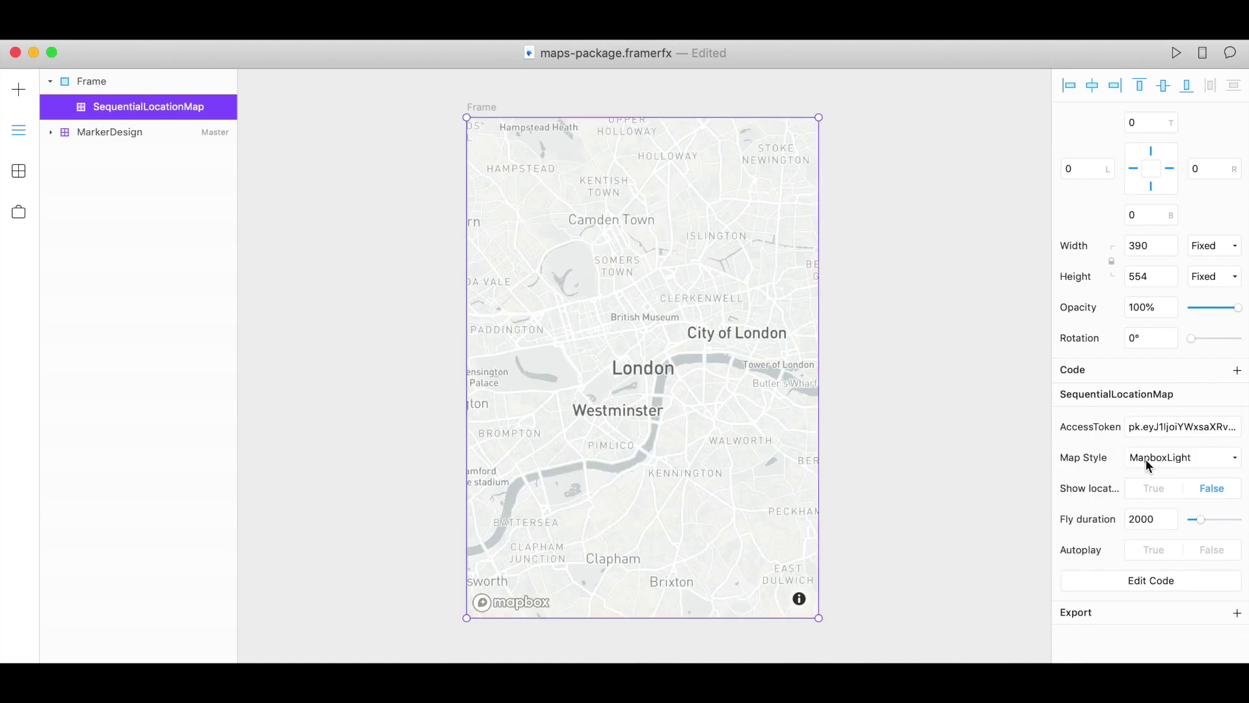
Preview the Terminal map style, then set Map Style to Custom
{"action": "left_click", "coordinate": [1146, 464]}
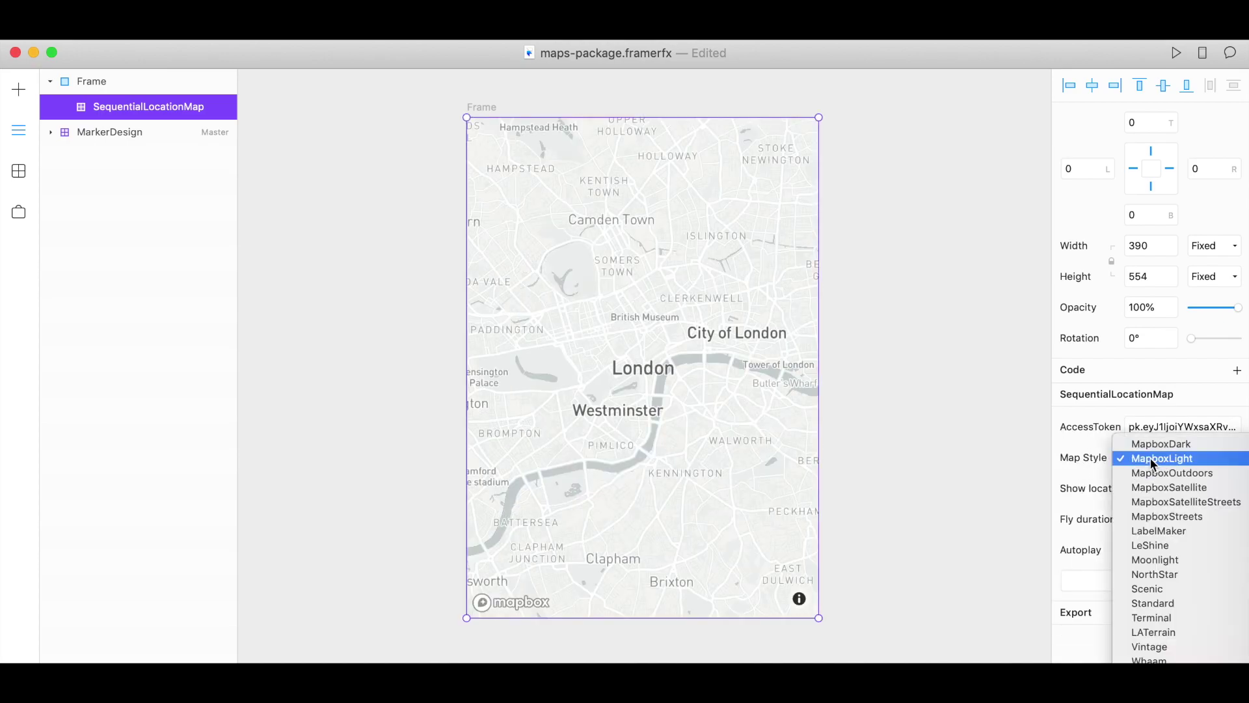
{"action": "left_click", "coordinate": [1168, 619]}
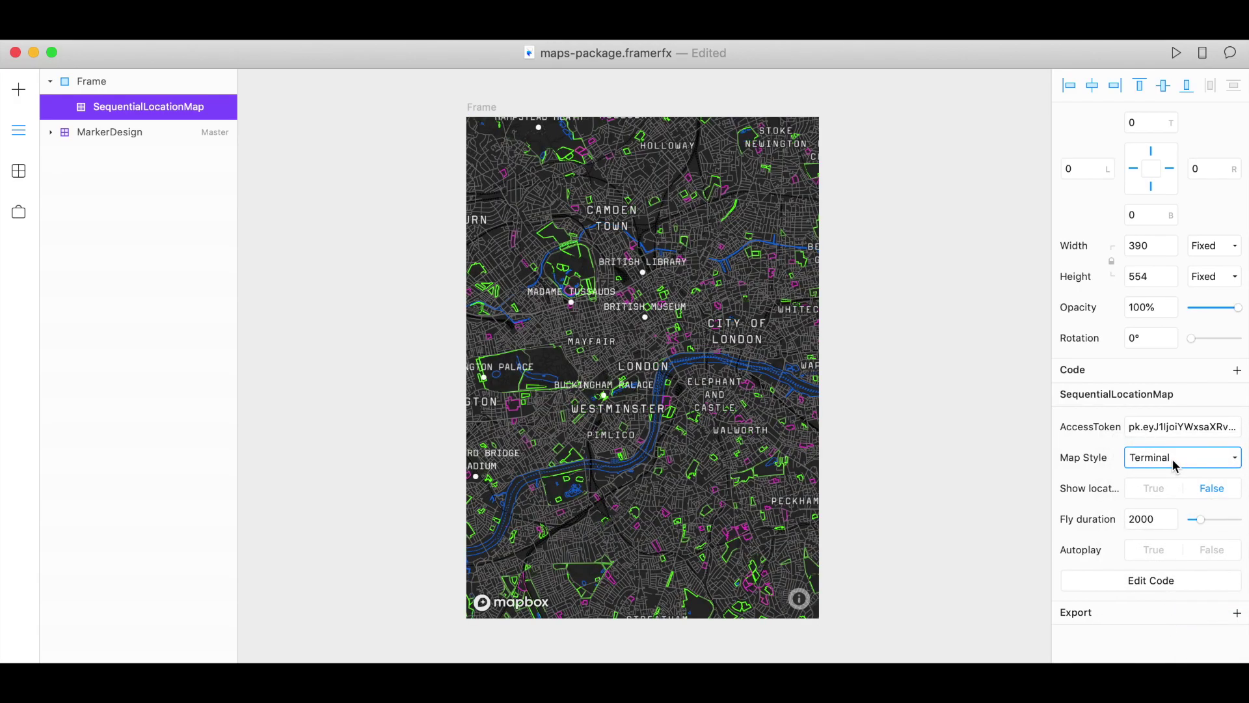
{"action": "left_click", "coordinate": [1171, 463]}
{"action": "left_click", "coordinate": [1187, 517]}
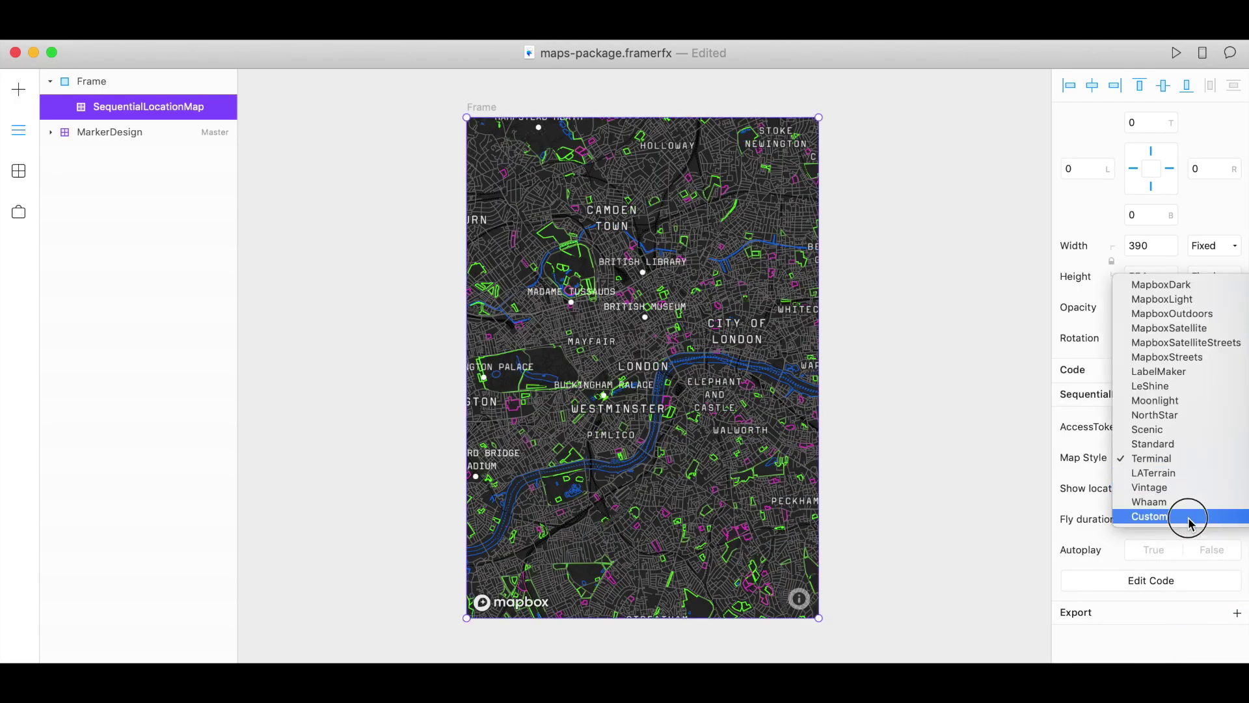
{"action": "left_click", "coordinate": [1169, 487]}
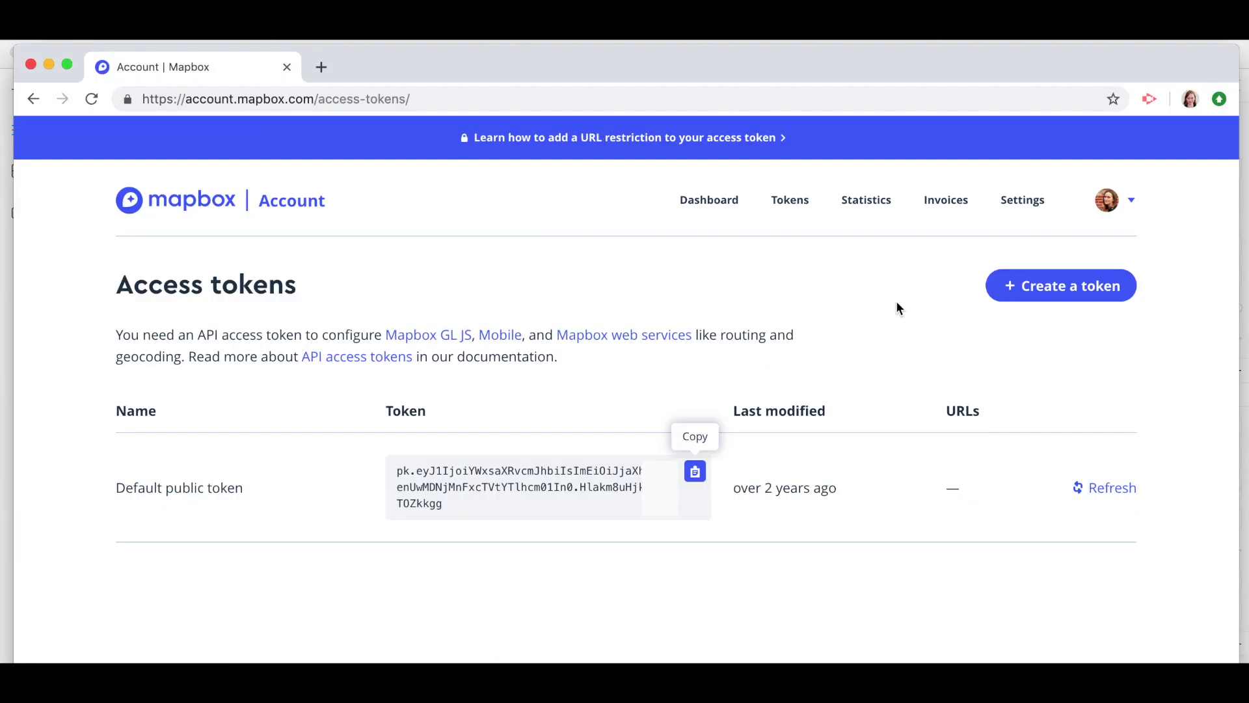
Copy My Custom Map Style's Style URL from its Share & use panel in Mapbox Studio
{"action": "left_click", "coordinate": [1114, 202]}
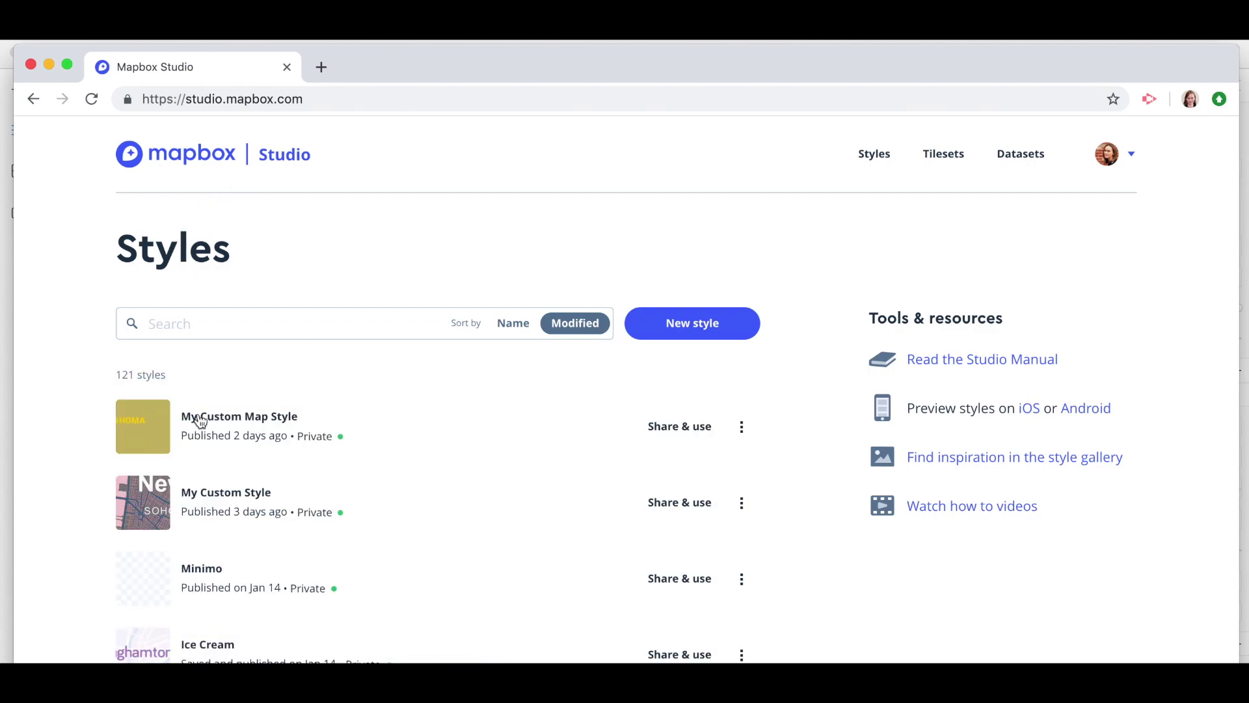
{"action": "left_click", "coordinate": [682, 443]}
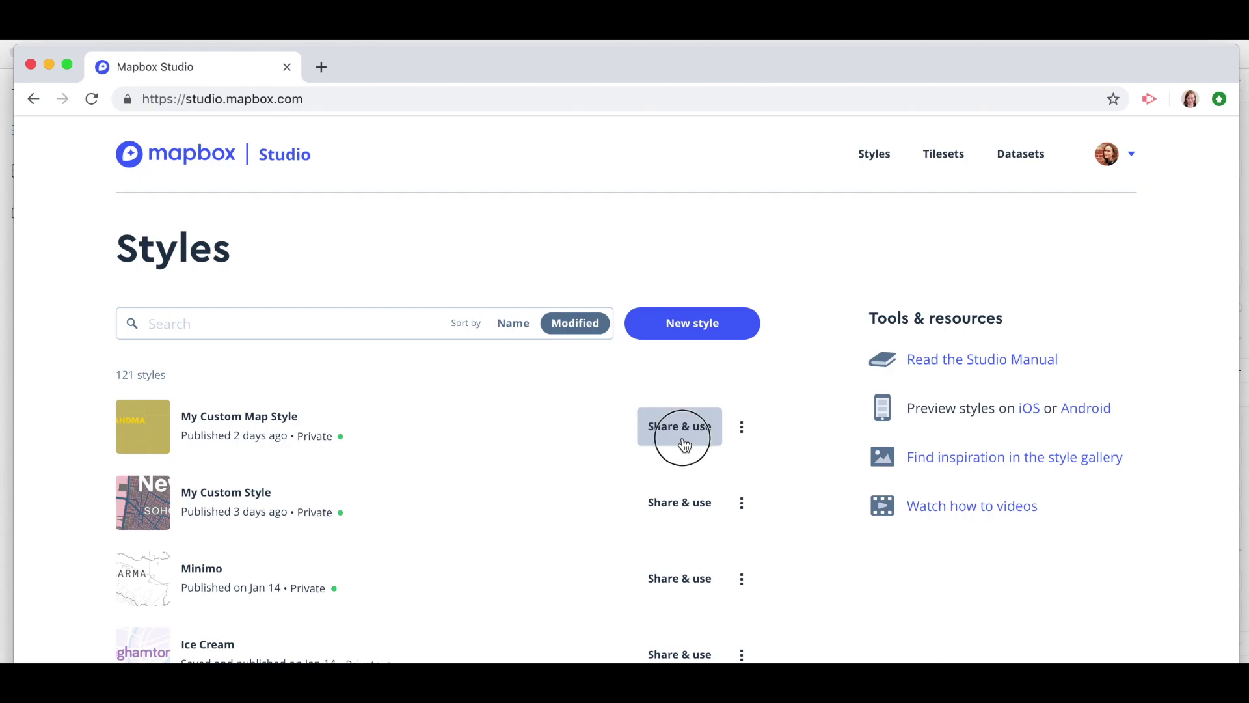
{"action": "left_click", "coordinate": [647, 391]}
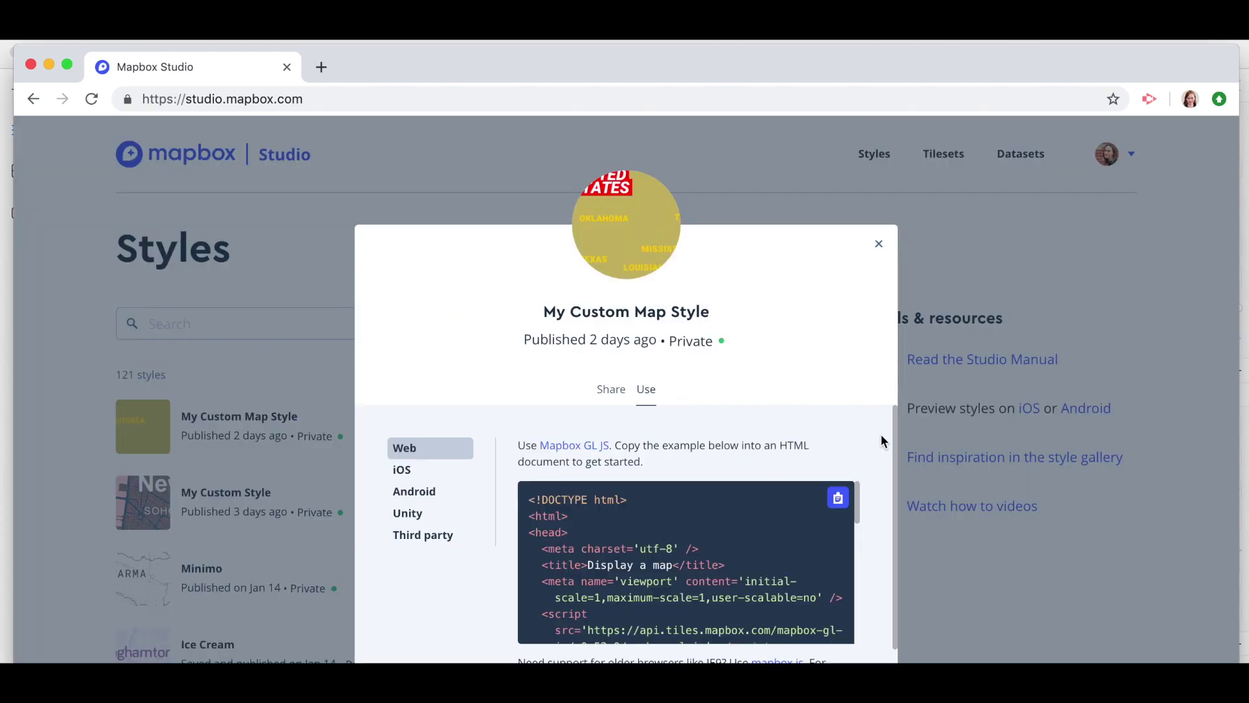
{"action": "scroll", "coordinate": [885, 442], "scroll_direction": "down", "scroll_amount": 5}
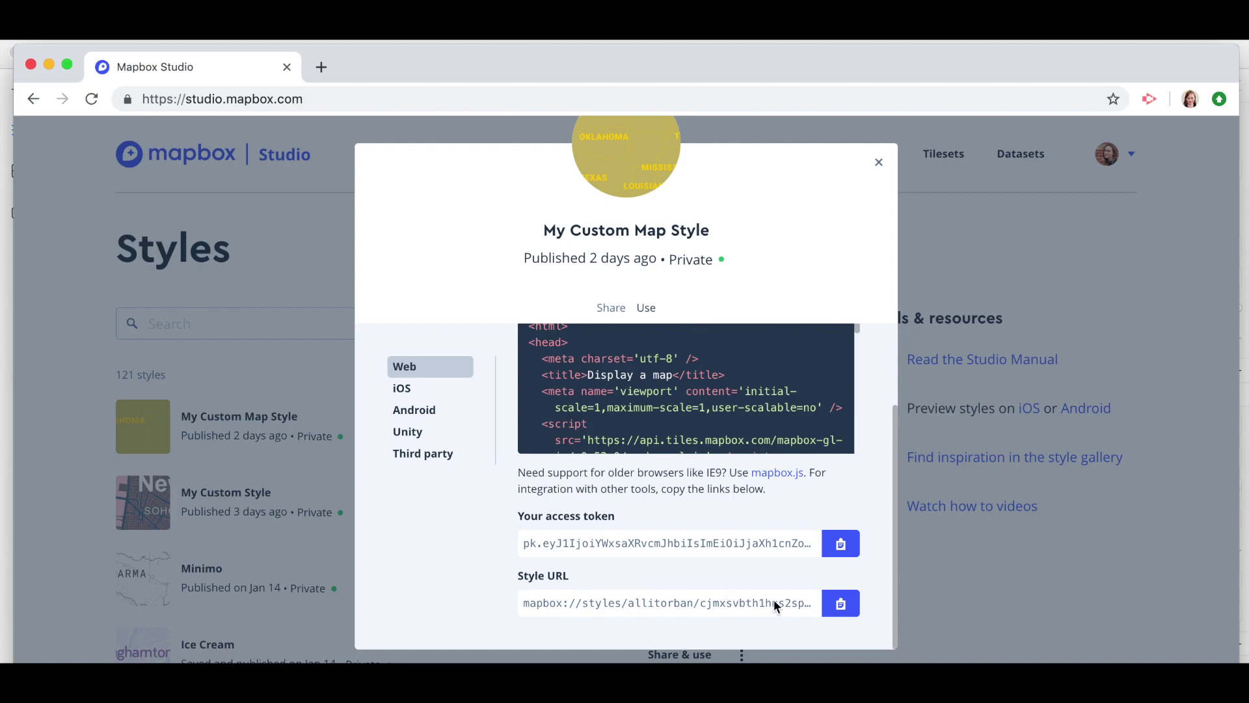
{"action": "left_click", "coordinate": [842, 607]}
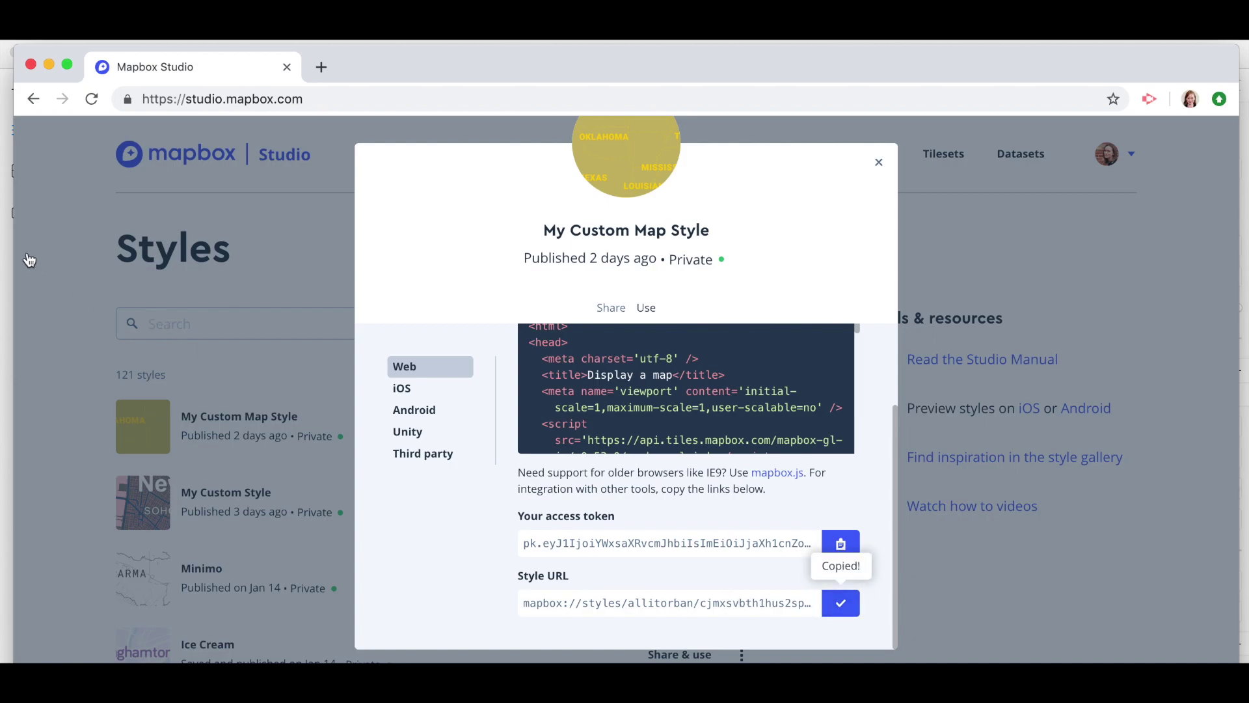
{"action": "left_click", "coordinate": [6, 250]}
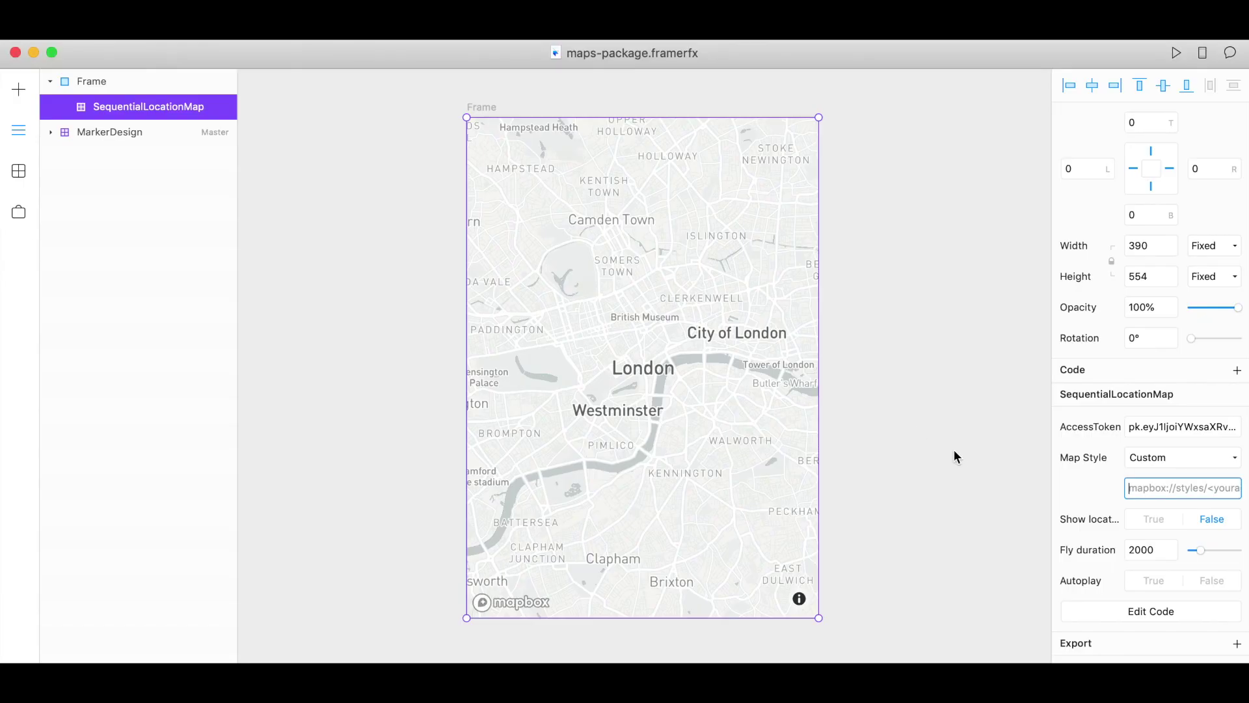
Paste the Style URL into the Custom style field so the map turns green and yellow
{"action": "left_click", "coordinate": [1170, 489]}
{"action": "key", "text": "super+v"}
{"action": "key", "text": "Return"}
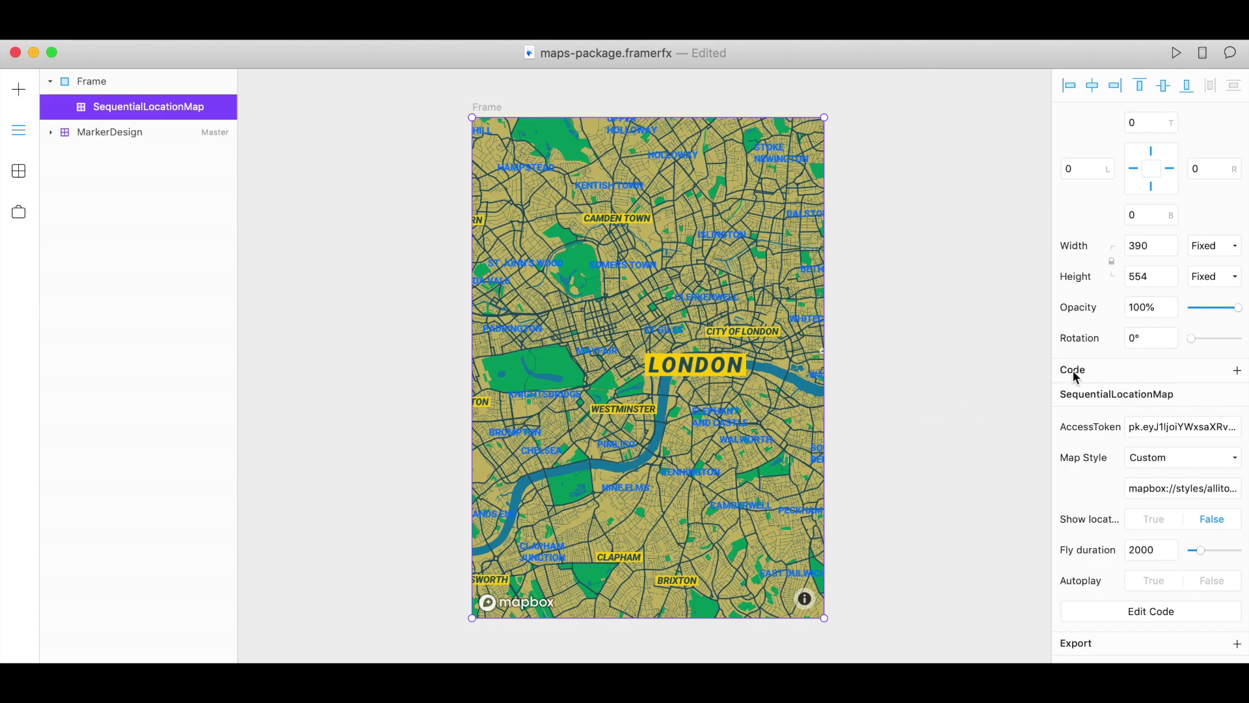
Add code override settings to the map and create a new App.tsx code file
{"action": "left_click", "coordinate": [1236, 370]}
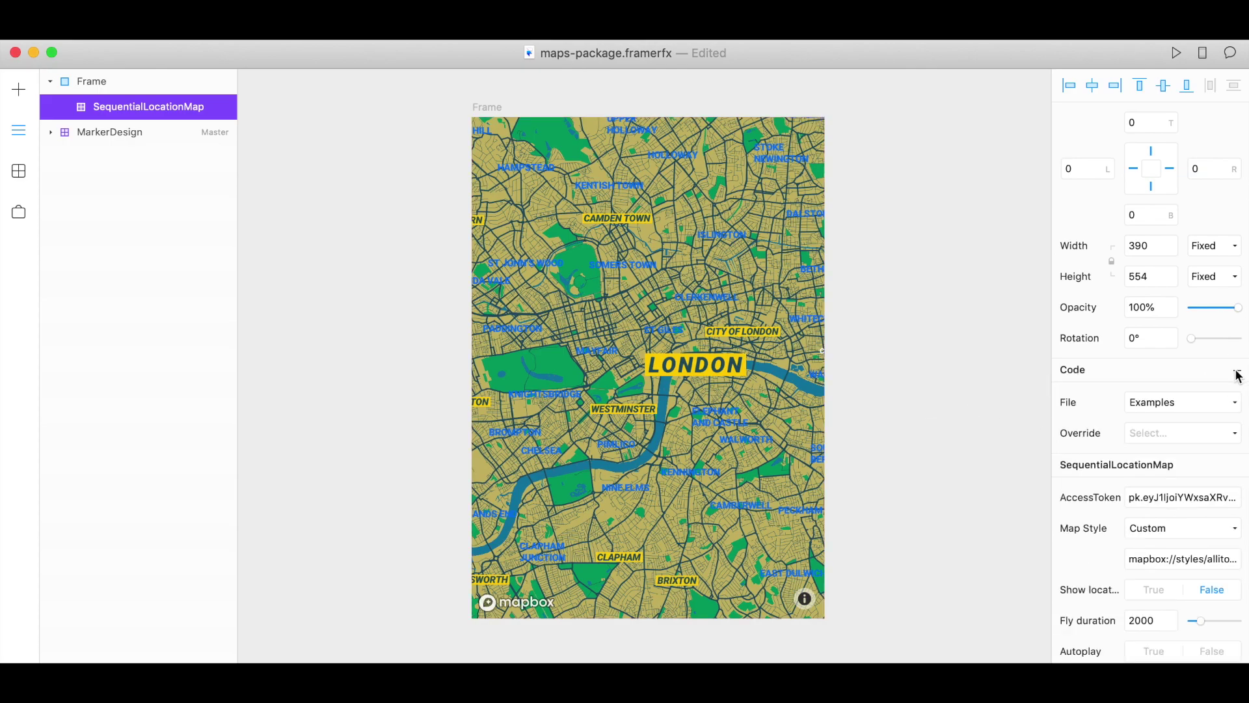
{"action": "left_click", "coordinate": [1157, 403]}
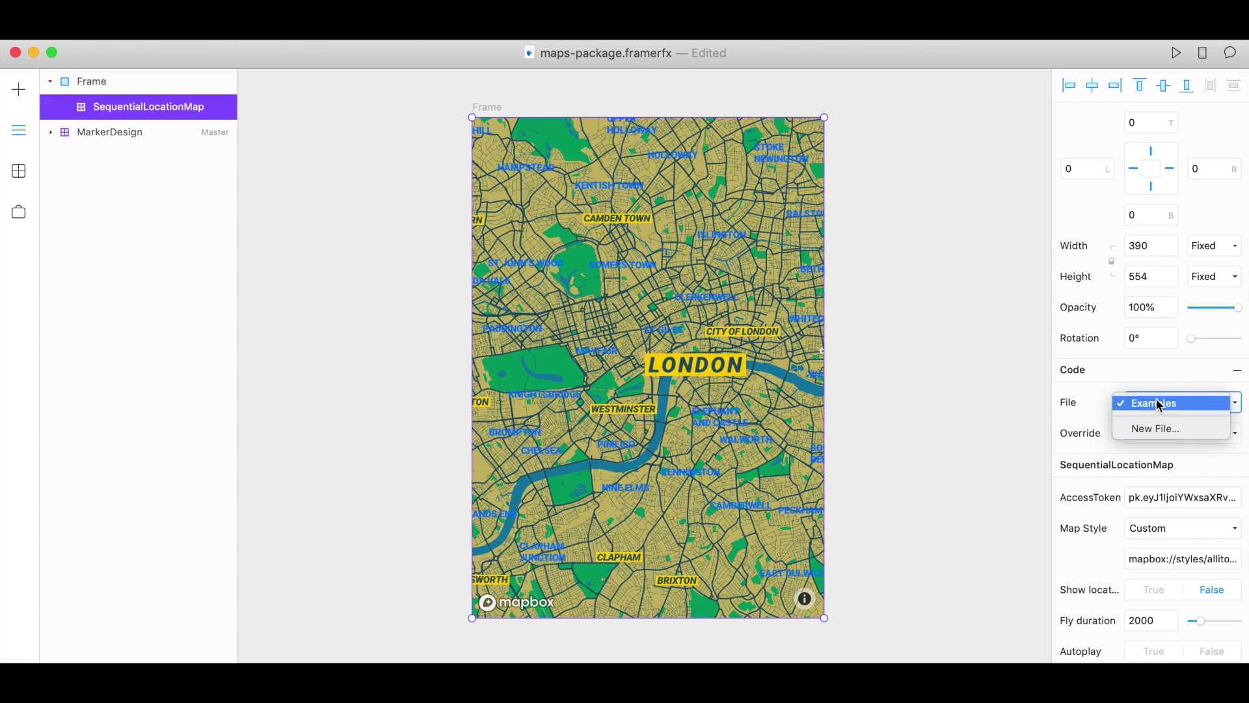
{"action": "left_click", "coordinate": [1168, 432]}
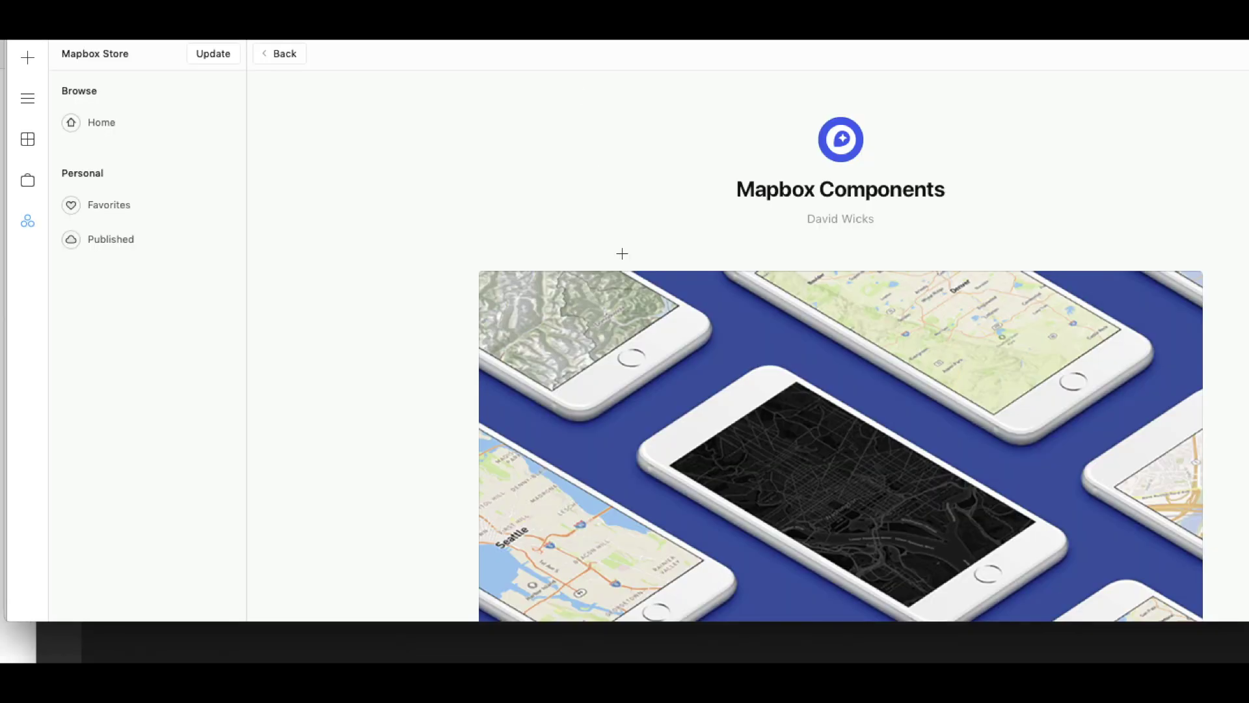
Scroll to the full CameraMoveSequence example in the Mapbox docs, then select all code in App.tsx
{"action": "scroll", "coordinate": [732, 333], "scroll_direction": "down", "scroll_amount": 12}
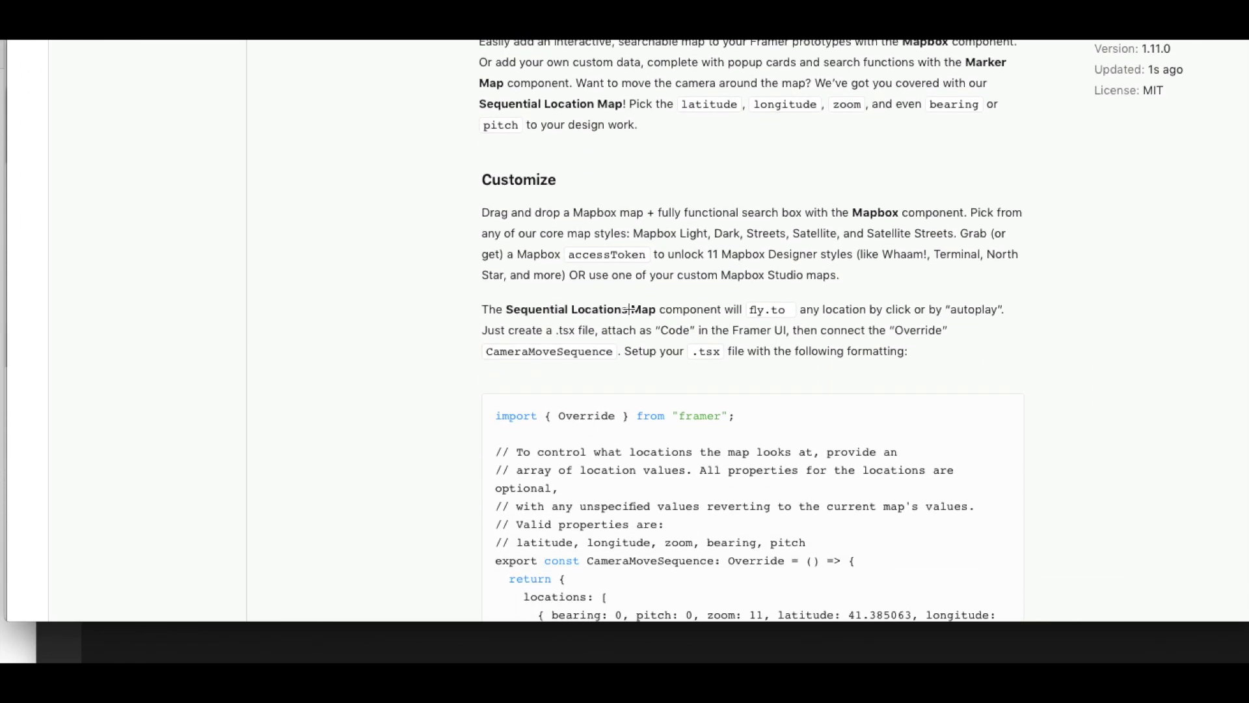
{"action": "scroll", "coordinate": [433, 314], "scroll_direction": "down", "scroll_amount": 4}
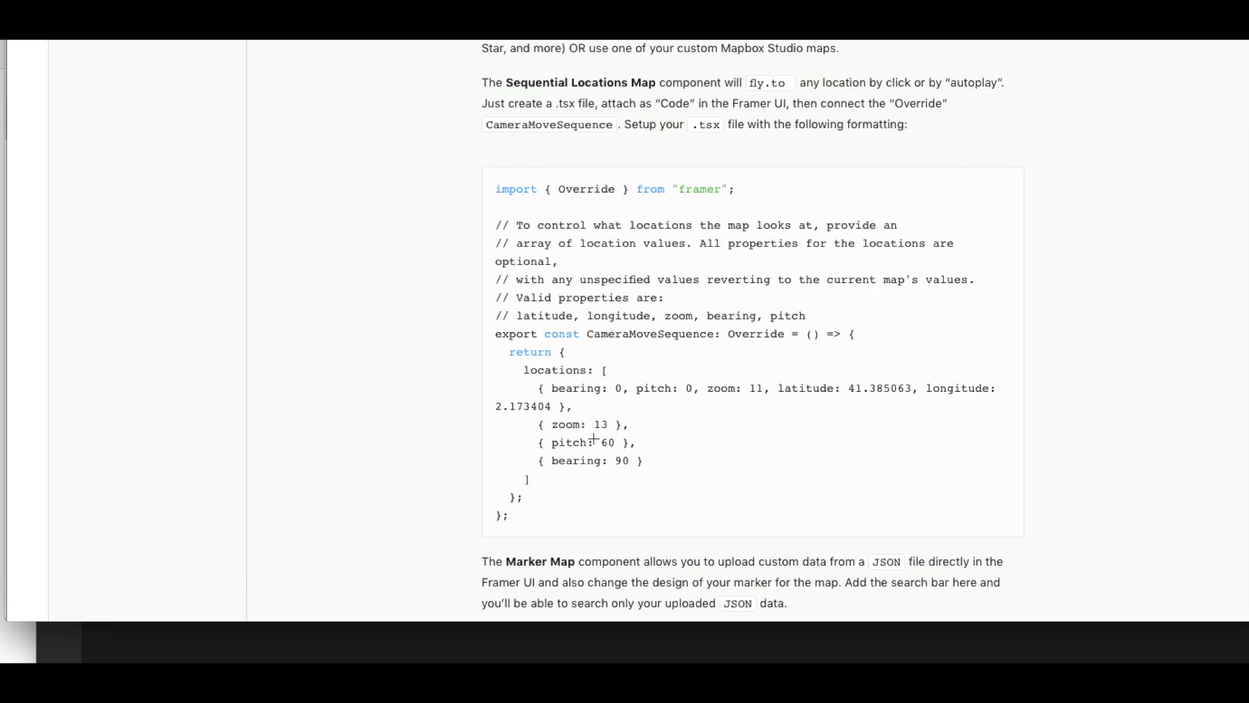
{"action": "left_click", "coordinate": [325, 659]}
{"action": "key", "text": "super+a"}
Replace App.tsx's contents with the pasted CameraMoveSequence example and save
{"action": "key", "text": "BackSpace"}
{"action": "key", "text": "super+v"}
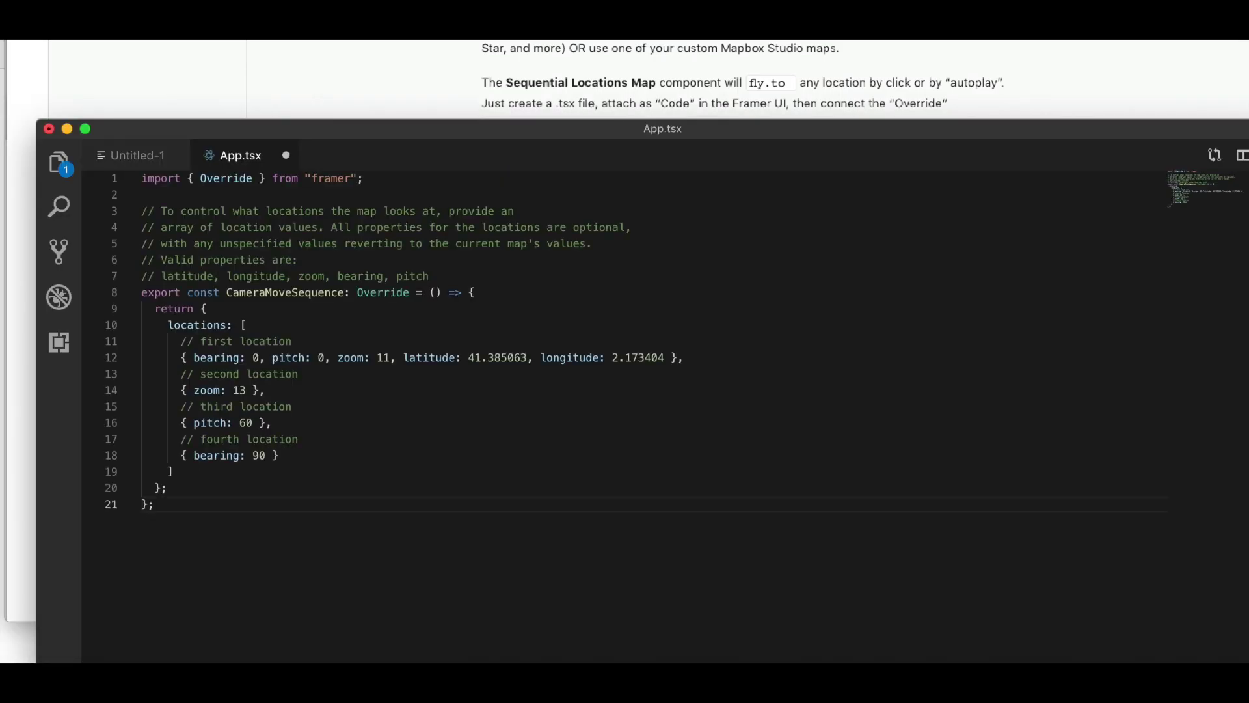
{"action": "key", "text": "super+s"}
Highlight the locations array, the first location's settings, and the second location's zoom: 13
{"action": "left_click_drag", "start_coordinate": [172, 323], "coordinate": [241, 323]}
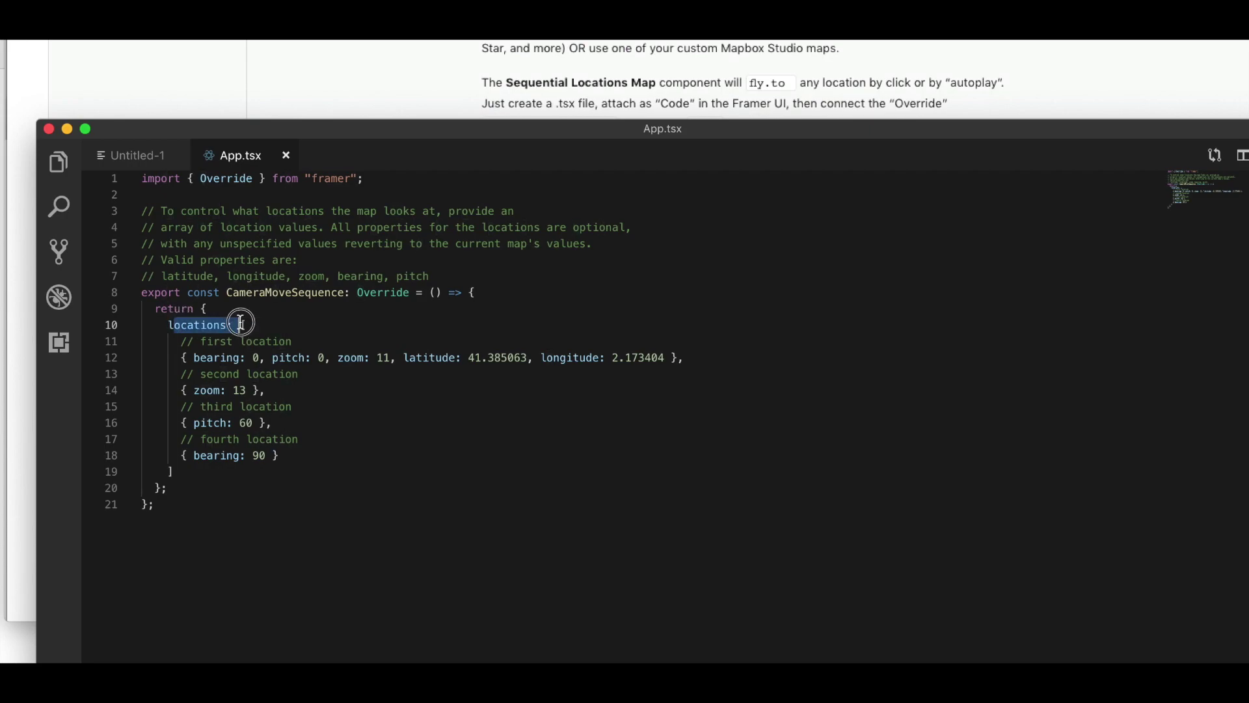
{"action": "left_click", "coordinate": [289, 323]}
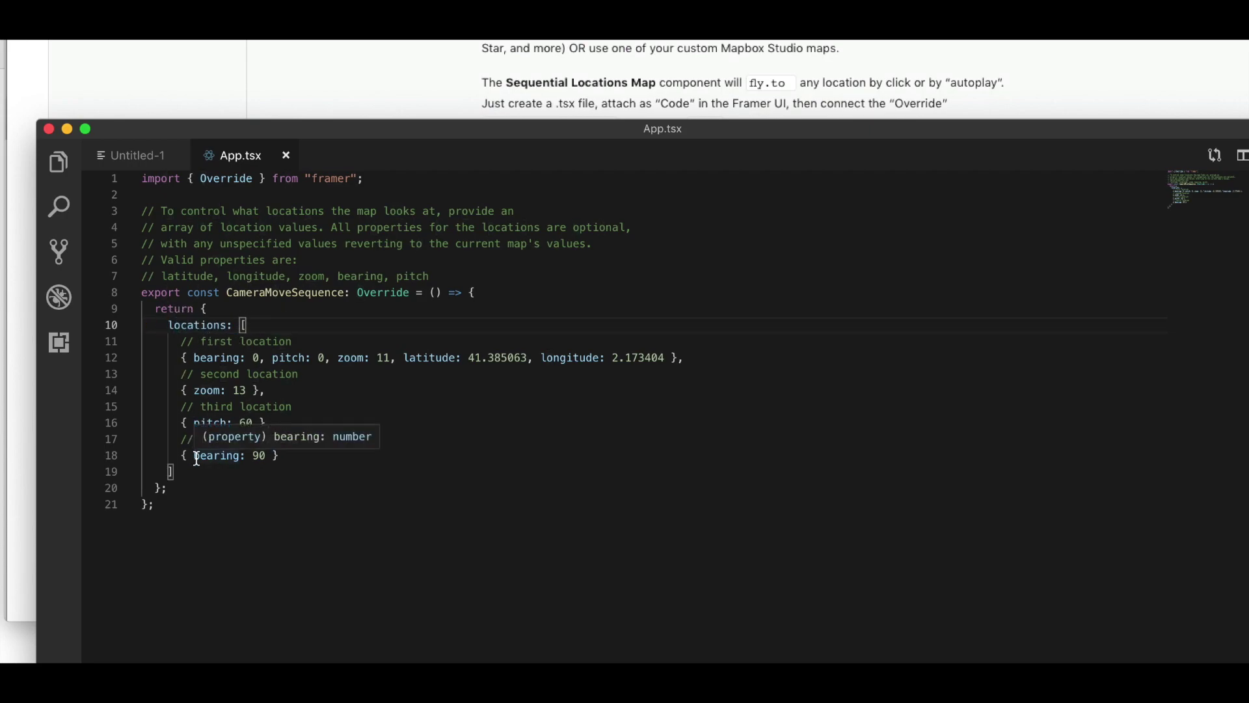
{"action": "left_click_drag", "start_coordinate": [182, 358], "coordinate": [670, 357]}
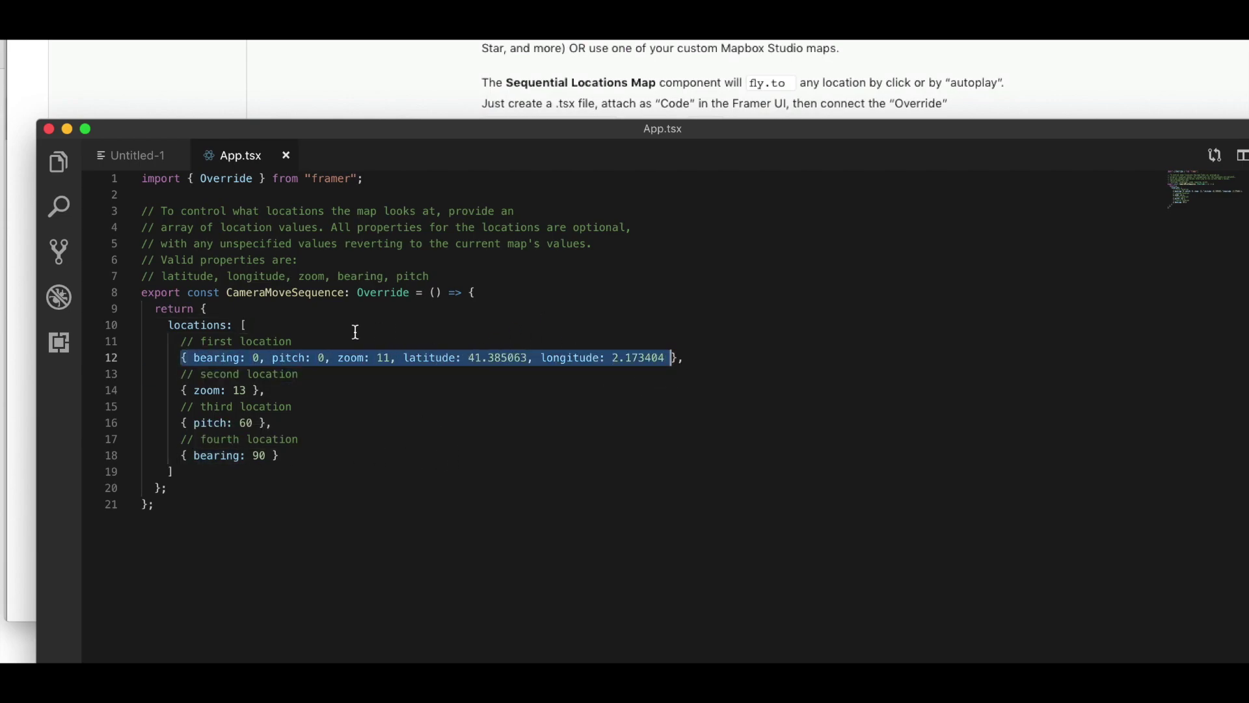
{"action": "left_click", "coordinate": [272, 357]}
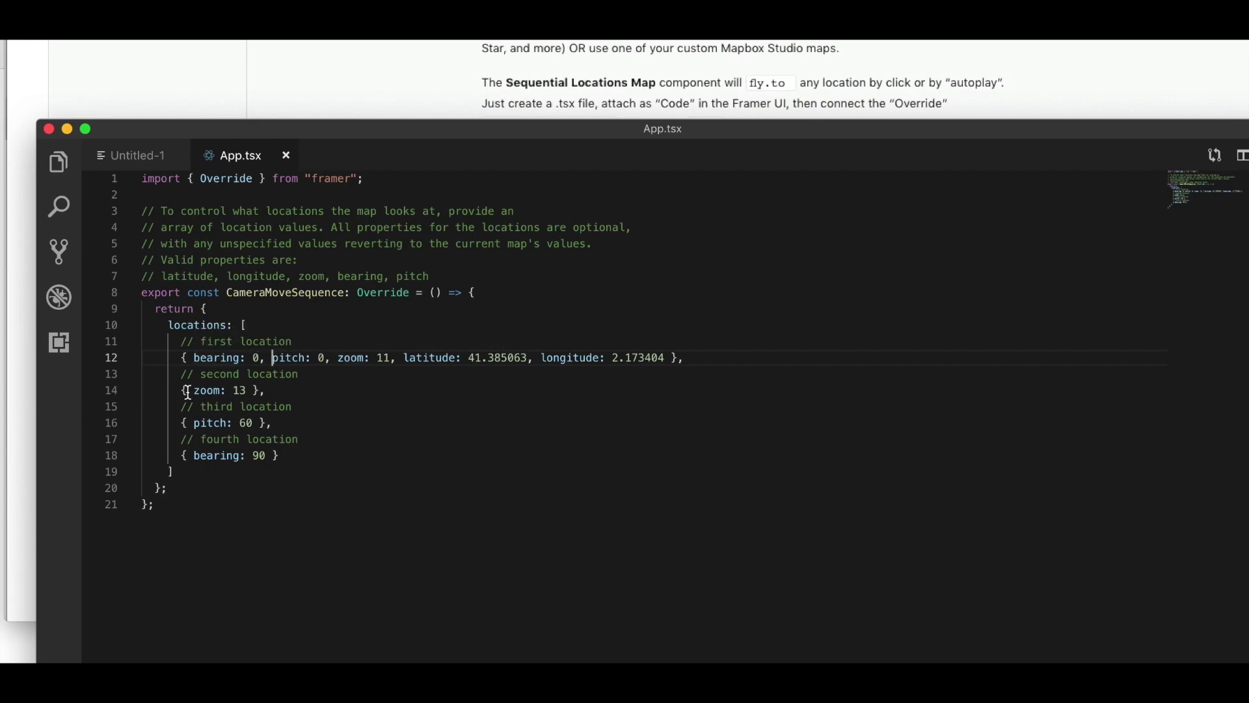
{"action": "left_click_drag", "start_coordinate": [188, 391], "coordinate": [245, 391]}
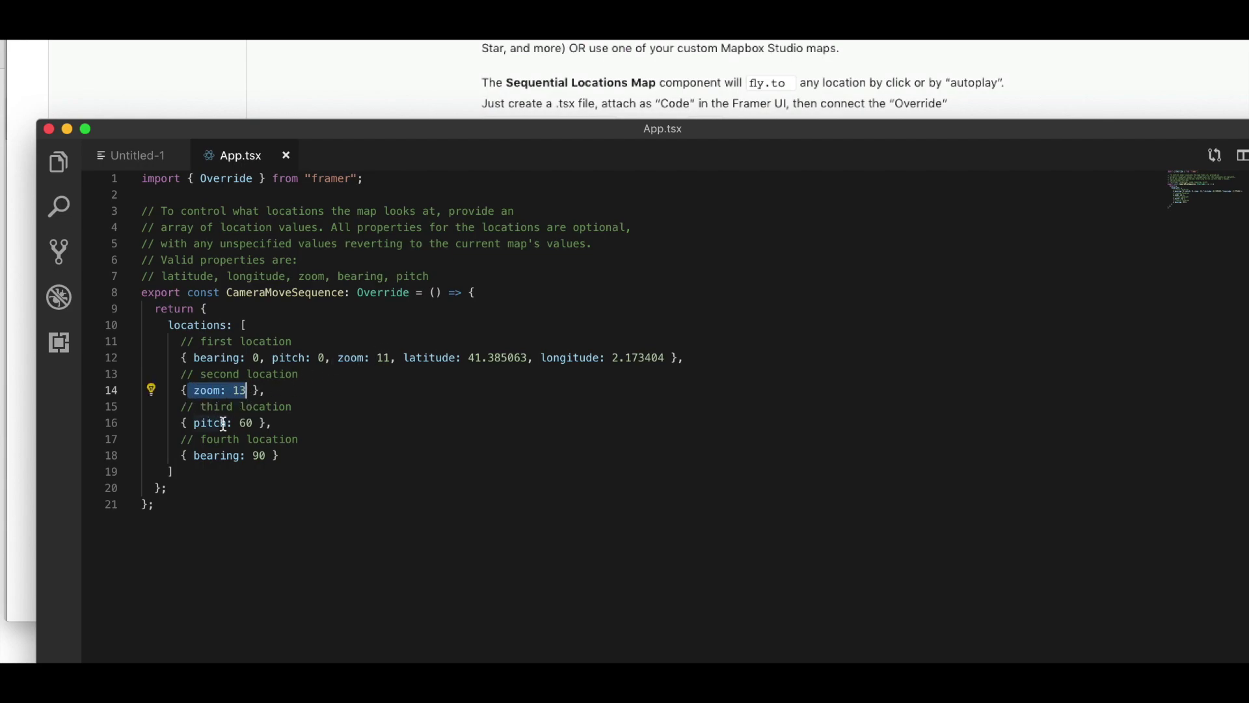
{"action": "left_click", "coordinate": [401, 465]}
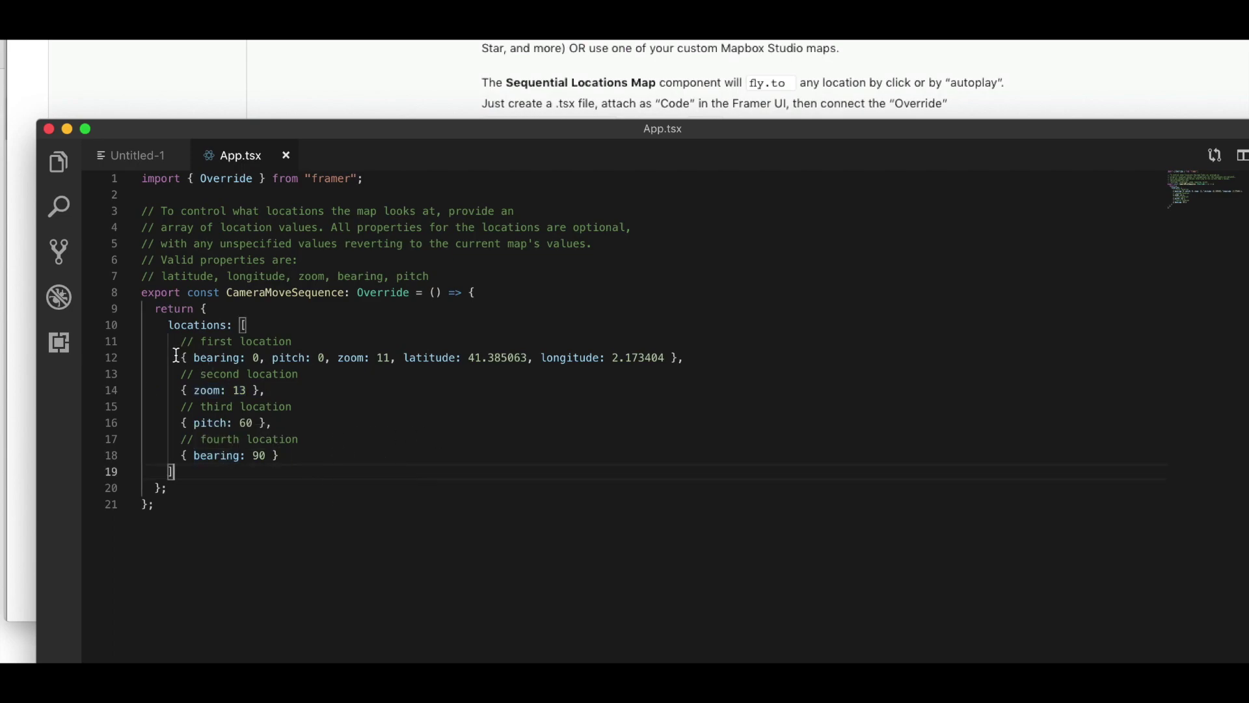
Duplicate the first location entry on a new line and change its longitude to 2
{"action": "left_click_drag", "start_coordinate": [180, 357], "coordinate": [709, 362]}
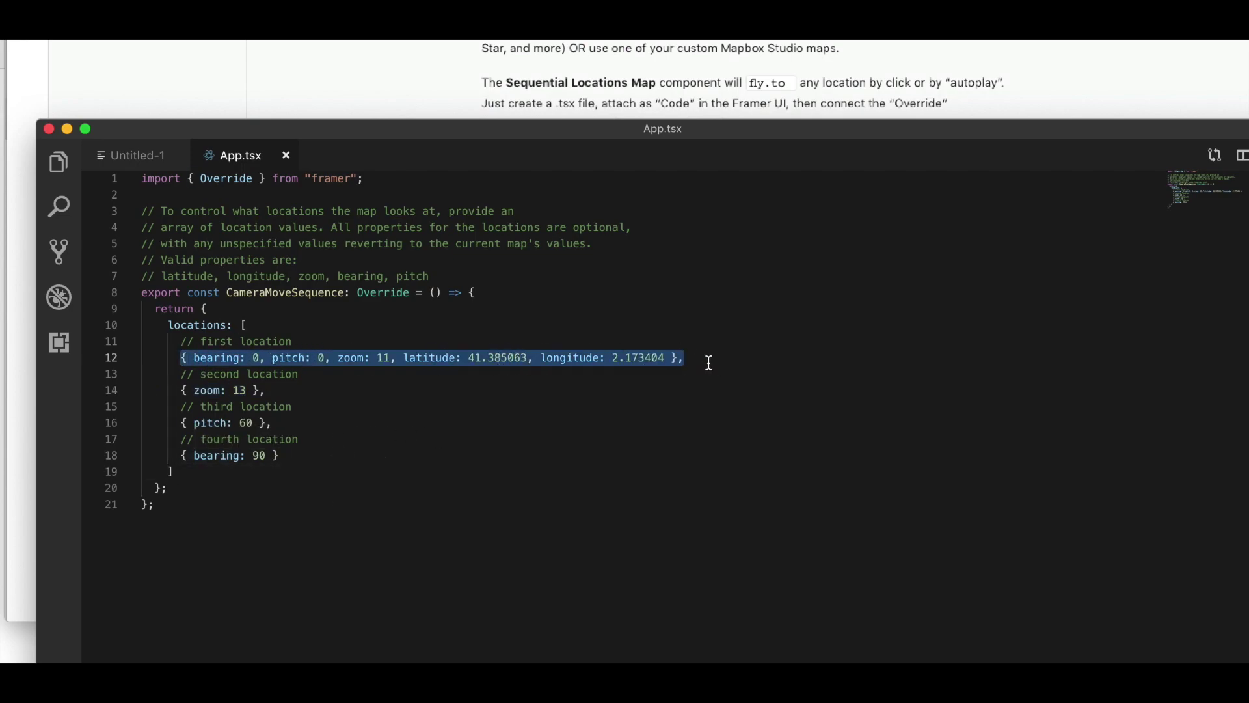
{"action": "key", "text": "super+c"}
{"action": "key", "text": "Right"}
{"action": "key", "text": "Return"}
{"action": "key", "text": "super+v"}
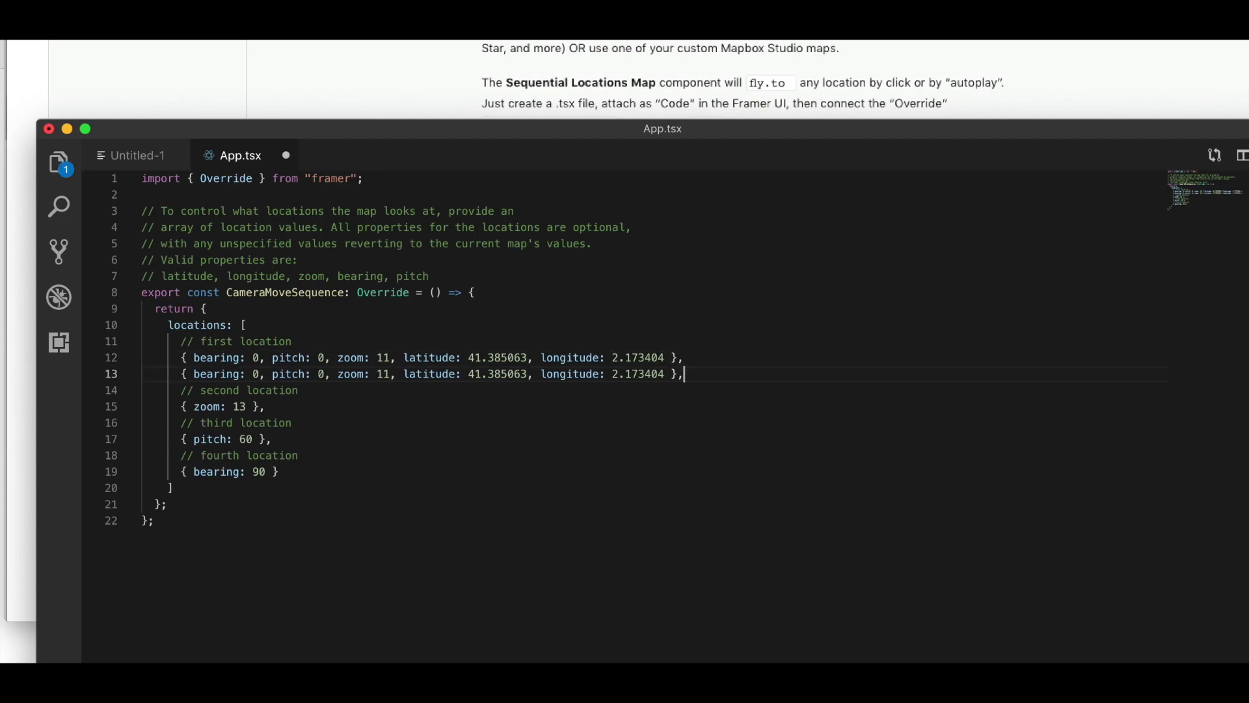
{"action": "left_click_drag", "start_coordinate": [665, 374], "coordinate": [616, 375]}
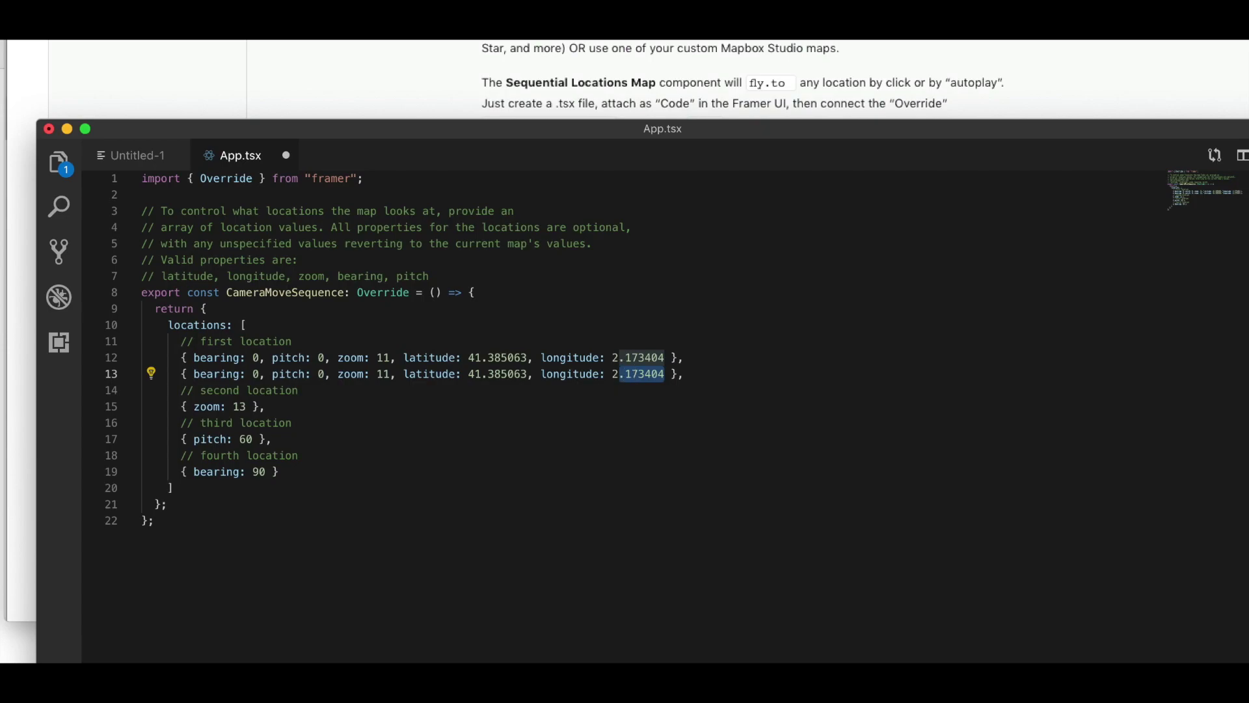
{"action": "key", "text": "BackSpace"}
{"action": "left_click", "coordinate": [544, 370]}
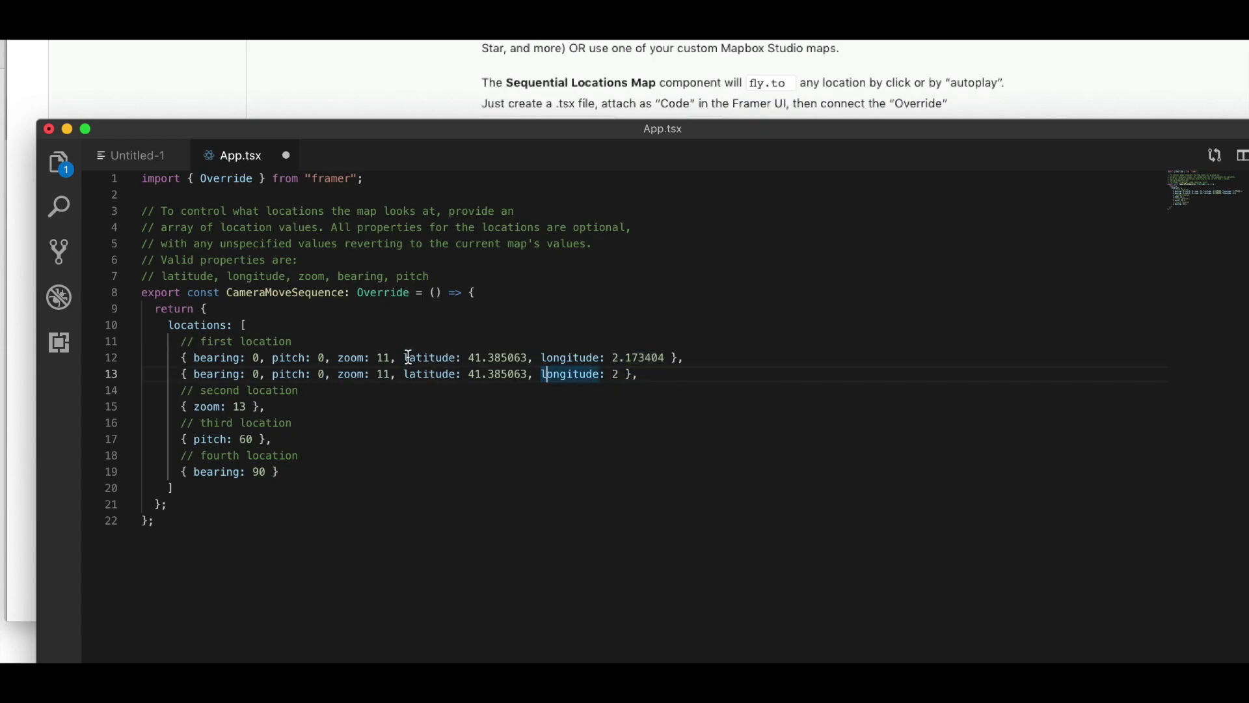
Compare the original and new location coordinates, then save App.tsx
{"action": "left_click_drag", "start_coordinate": [410, 357], "coordinate": [689, 357]}
{"action": "left_click_drag", "start_coordinate": [404, 374], "coordinate": [686, 373]}
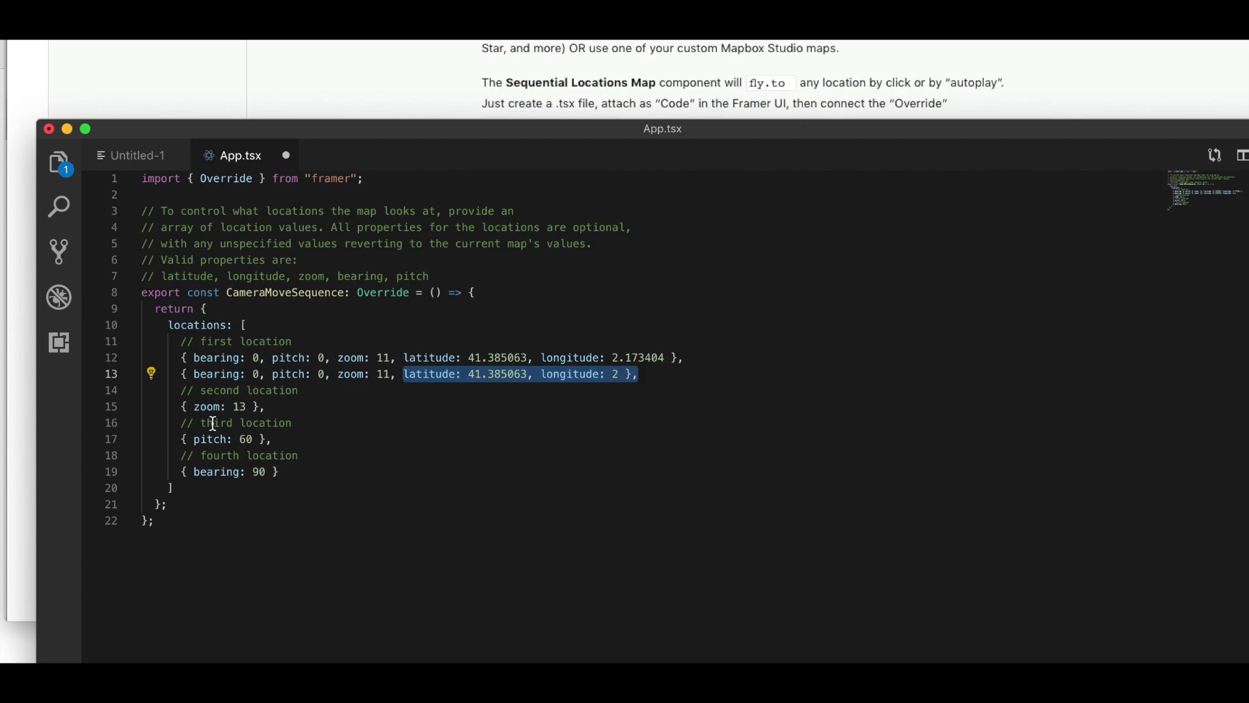
{"action": "left_click", "coordinate": [325, 461]}
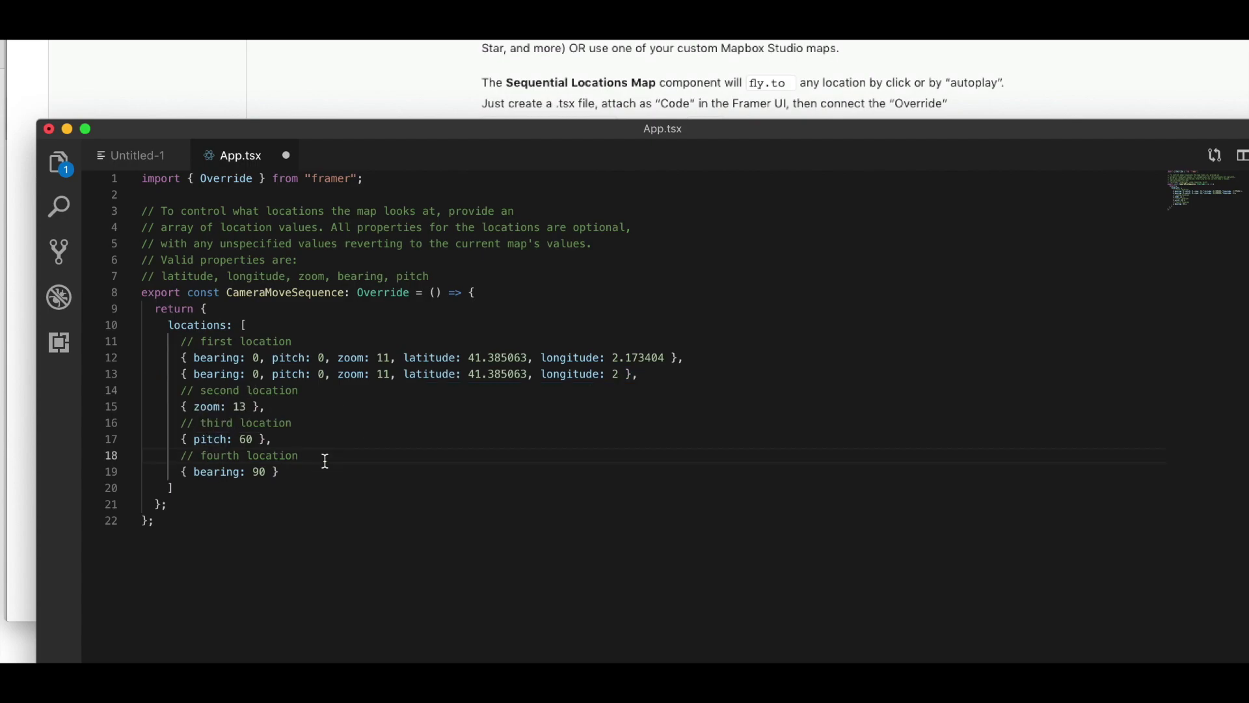
{"action": "key", "text": "super+s"}
{"action": "left_click", "coordinate": [5, 330]}
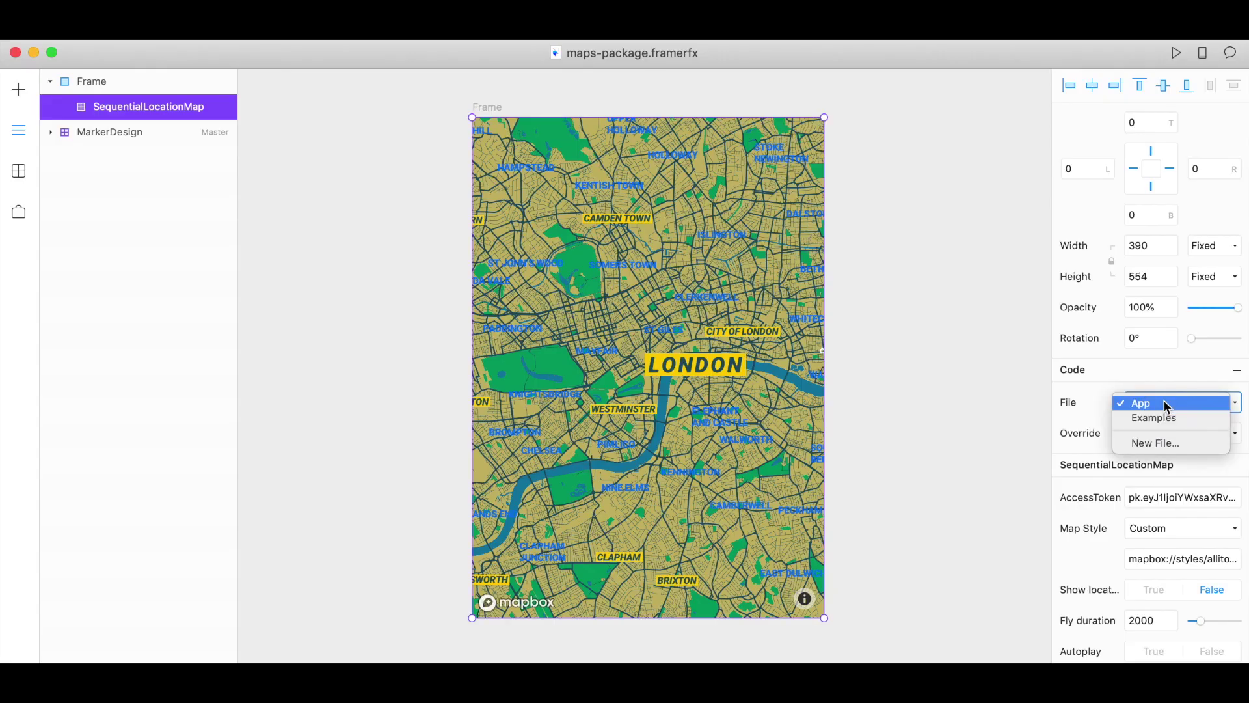
With File kept as App, choose CameraMoveSequence as the map's override
{"action": "left_click", "coordinate": [1141, 411]}
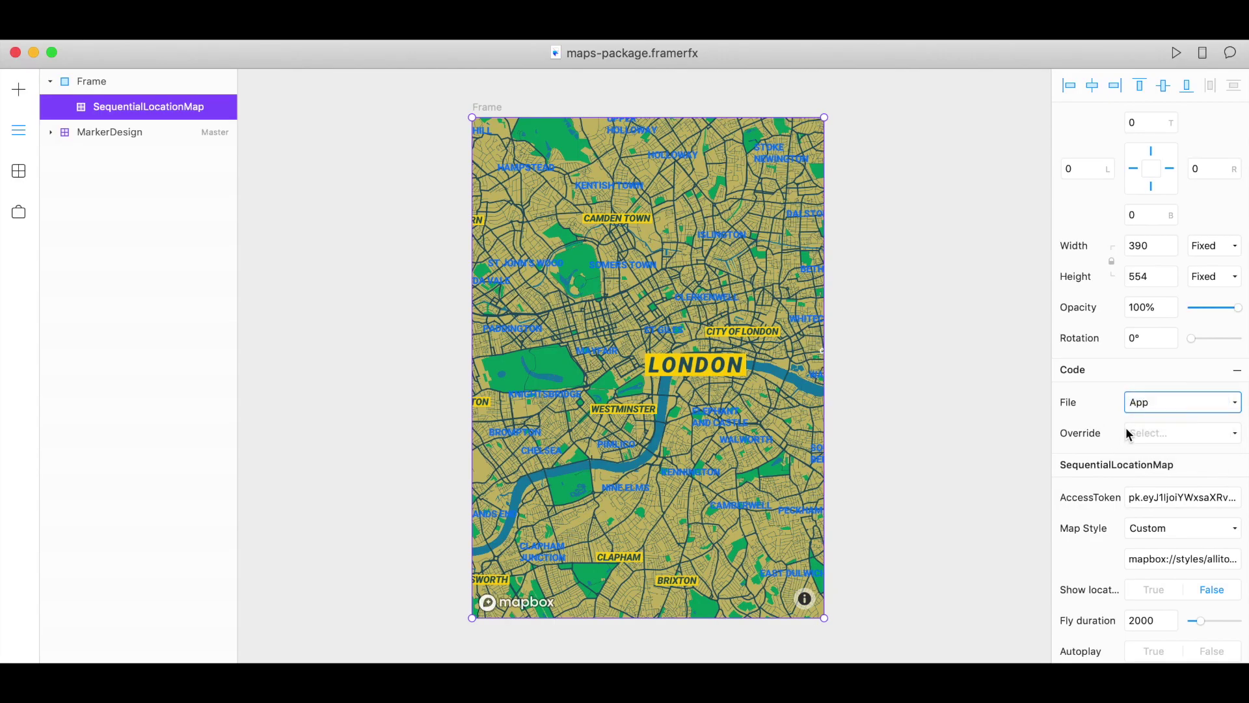
{"action": "left_click", "coordinate": [1126, 434]}
{"action": "left_click", "coordinate": [1159, 449]}
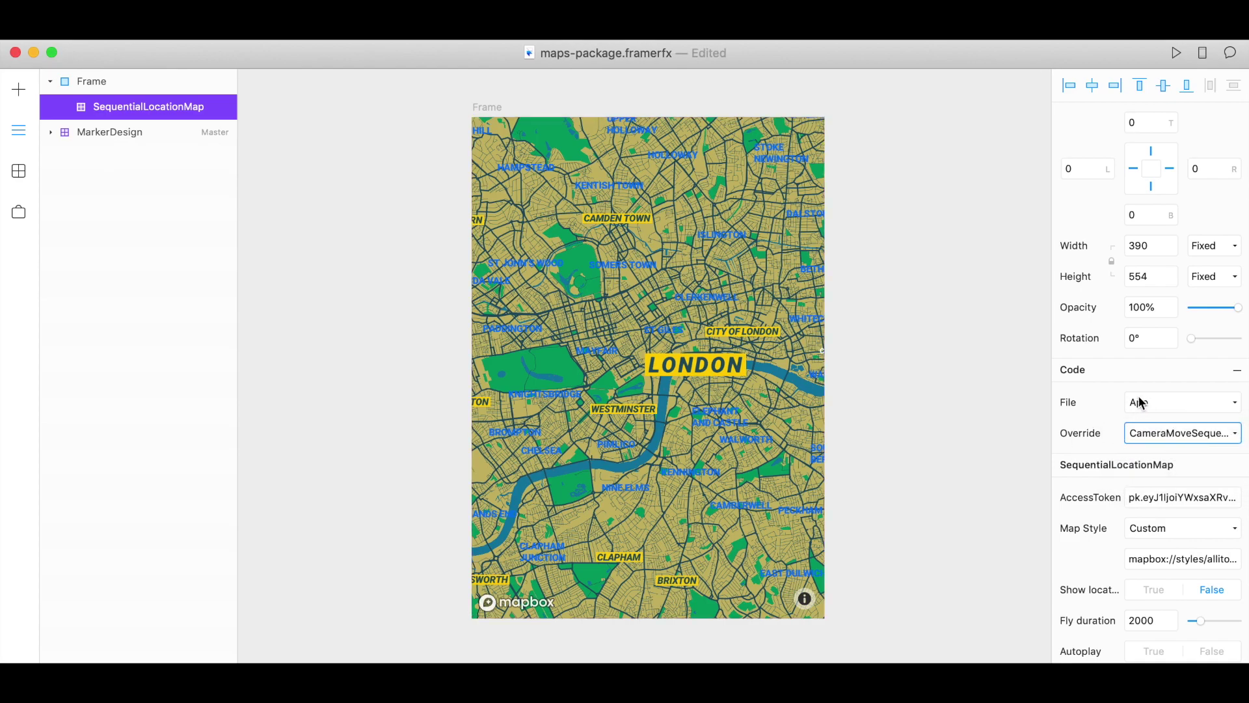
{"action": "left_click", "coordinate": [1155, 433]}
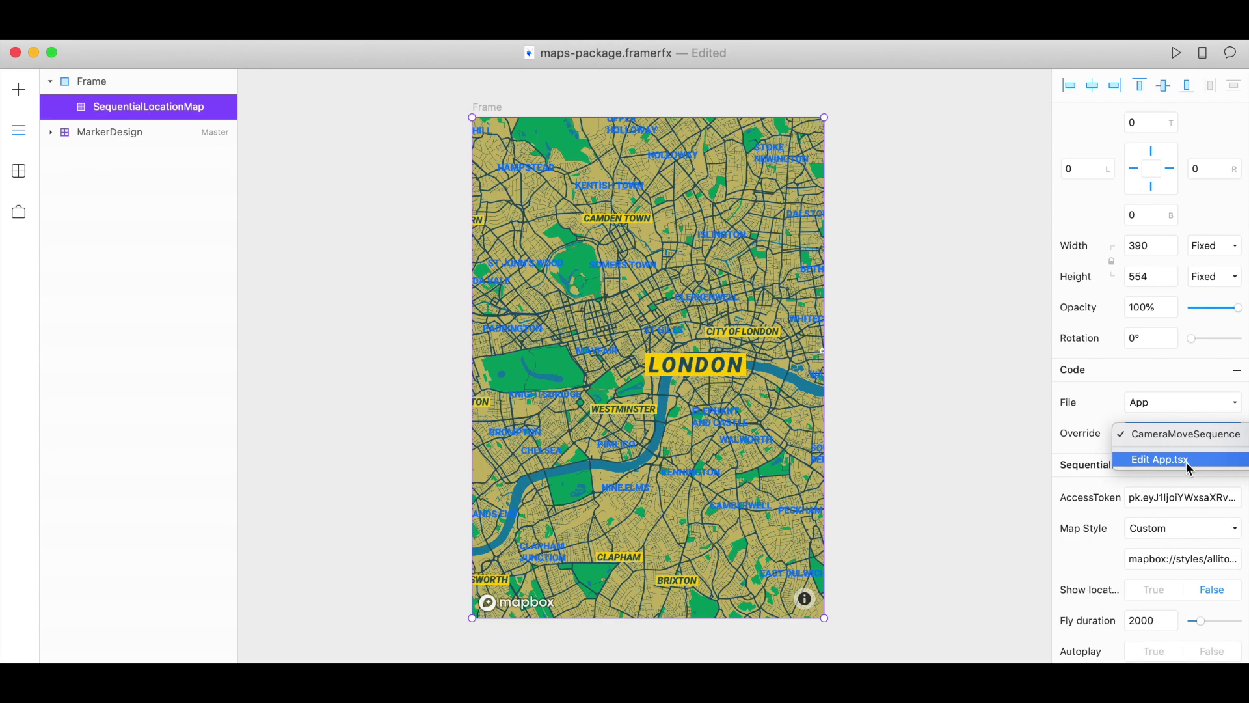
{"action": "left_click", "coordinate": [1091, 443]}
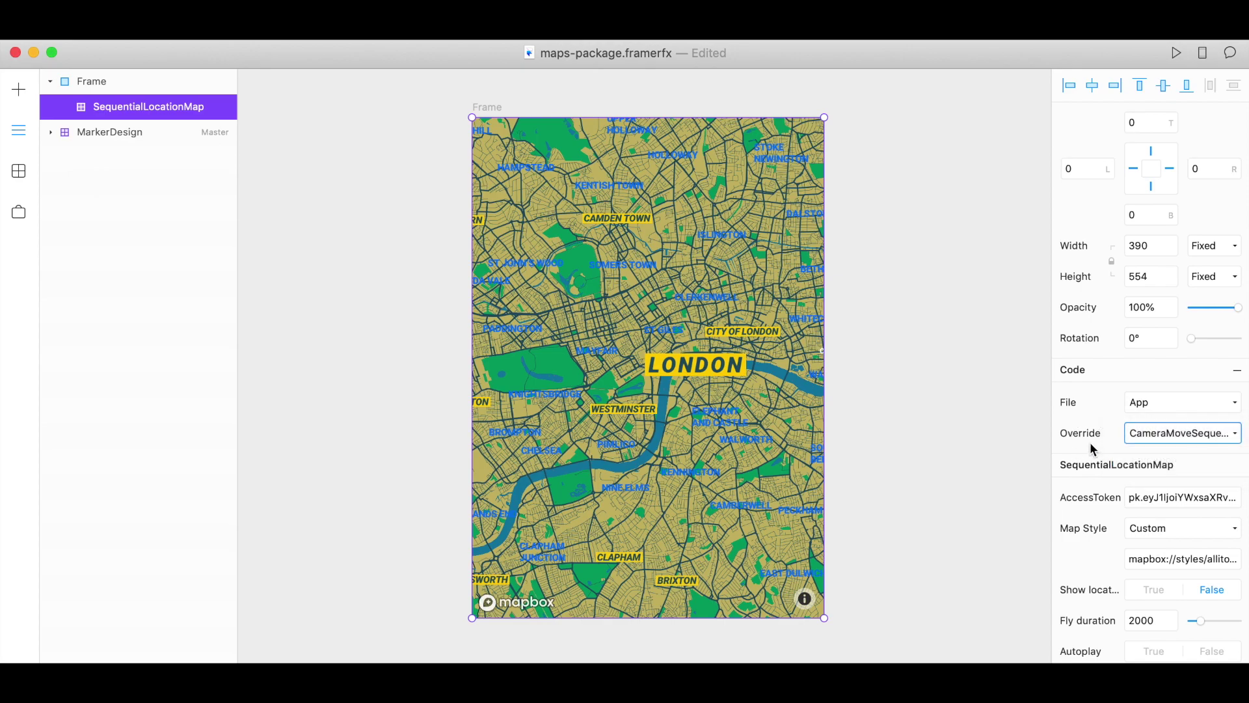
{"action": "scroll", "coordinate": [1145, 364], "scroll_direction": "down", "scroll_amount": 3}
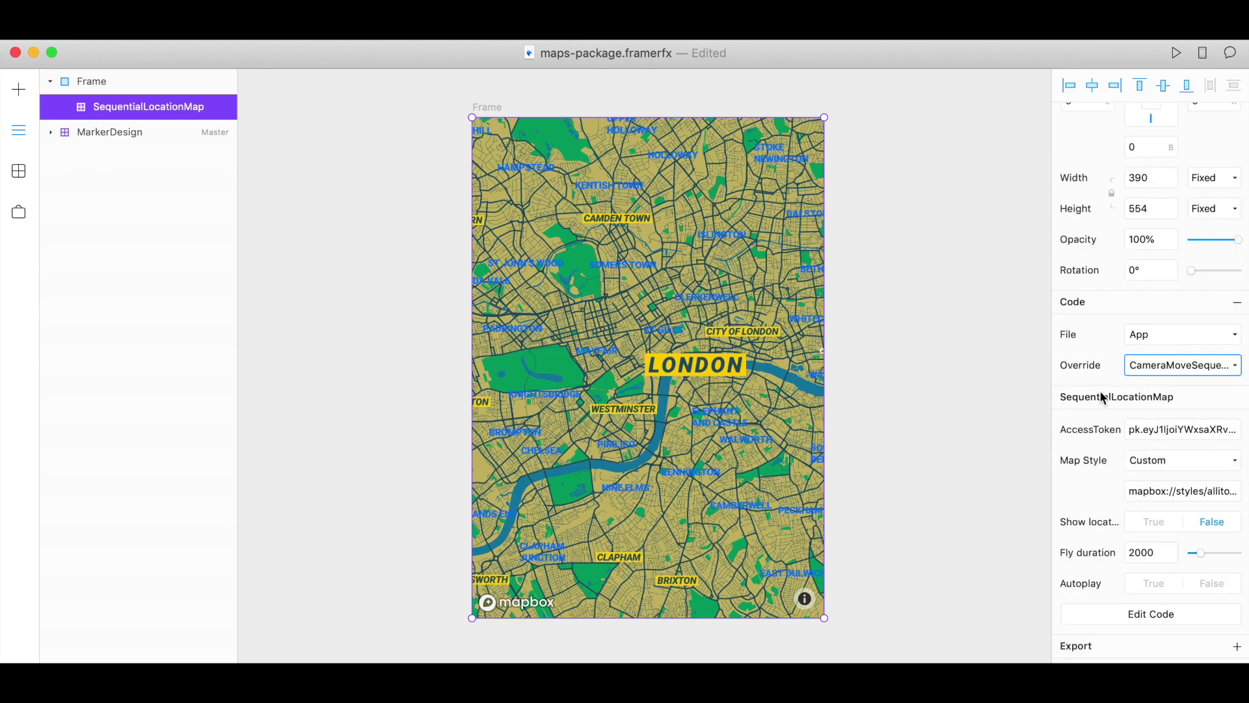
Set the map's fly duration to 1923, leaving the location readout hidden
{"action": "left_click", "coordinate": [1154, 520]}
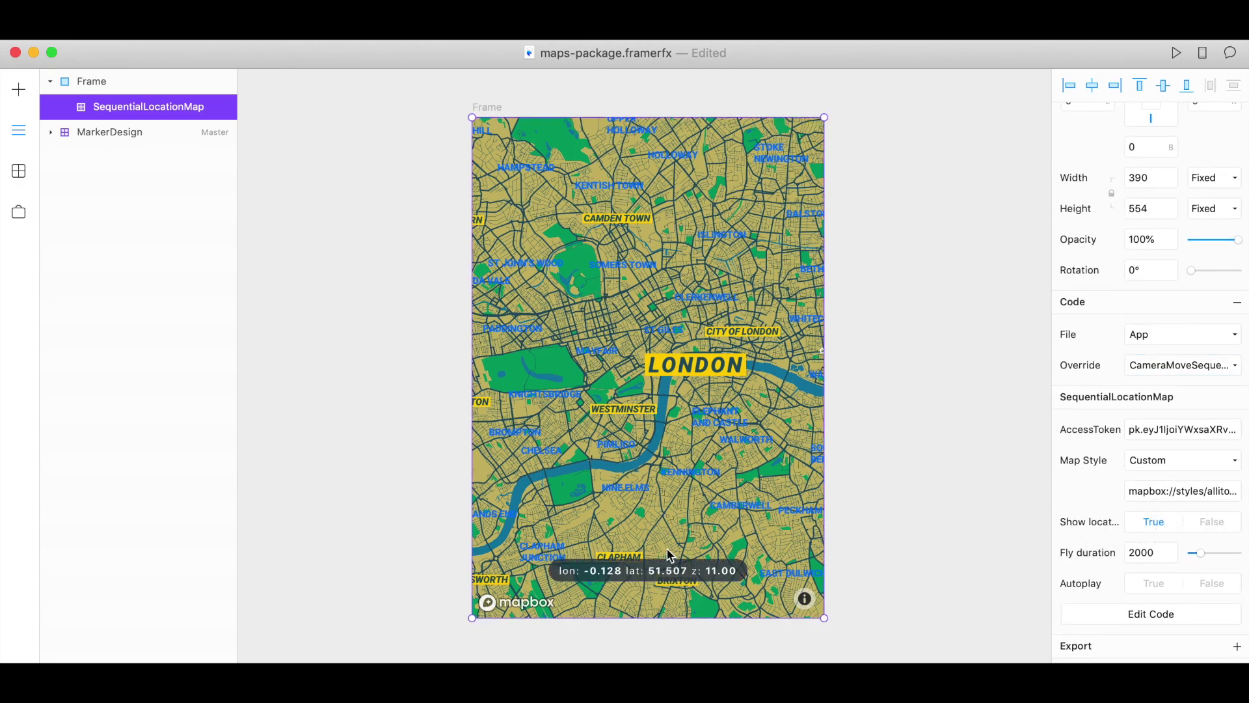
{"action": "left_click", "coordinate": [1209, 523]}
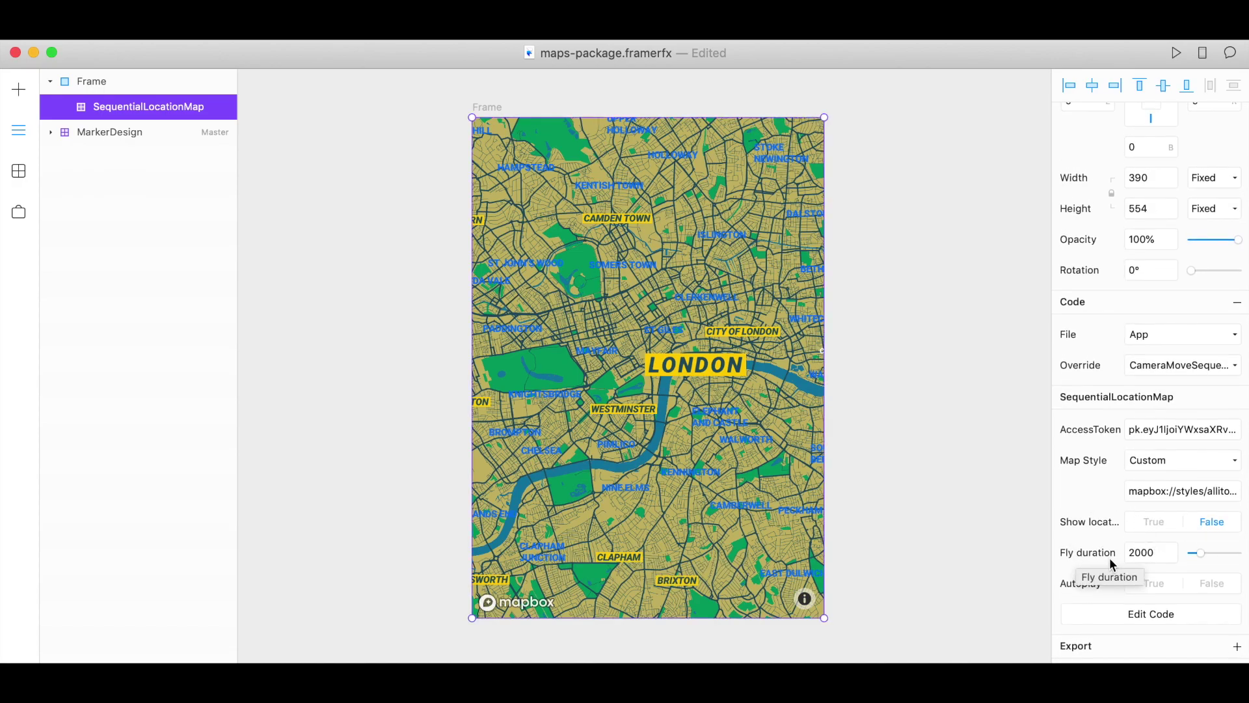
{"action": "mouse_move", "coordinate": [1201, 553]}
{"action": "left_mouse_down"}
{"action": "mouse_move", "coordinate": [1243, 554]}
{"action": "mouse_move", "coordinate": [1201, 556]}
{"action": "left_mouse_up"}
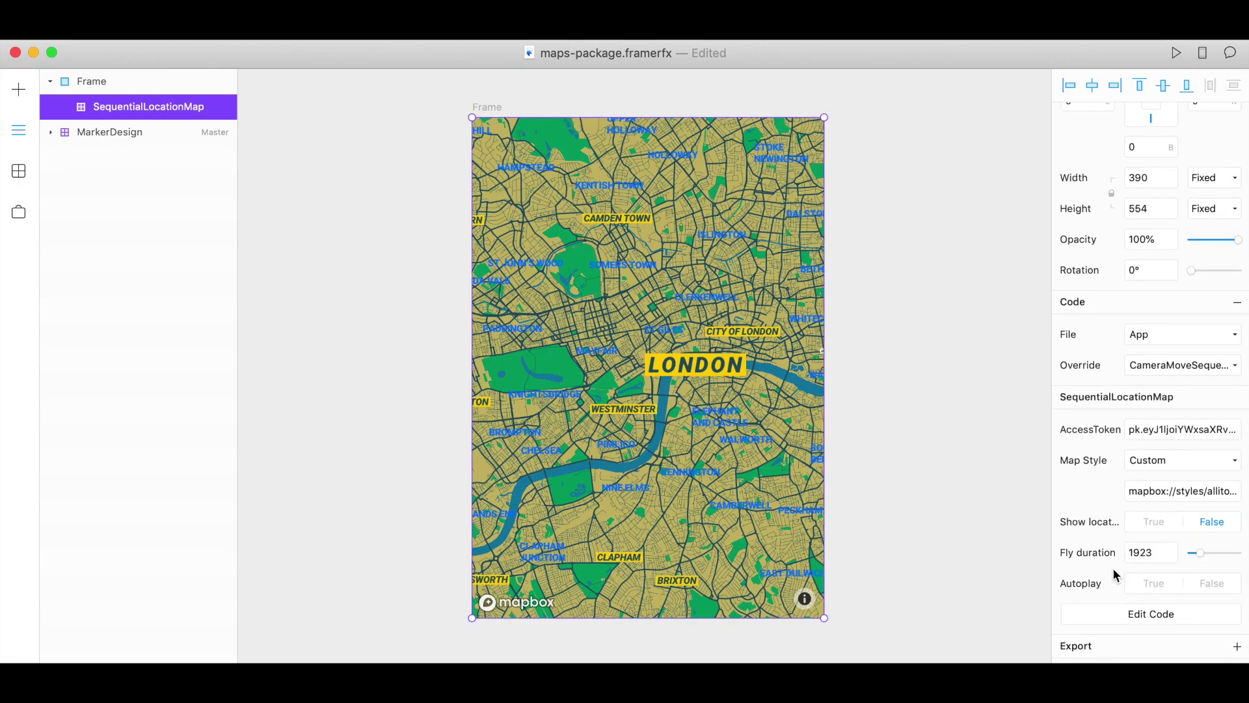
Set the map's Autoplay to True, with a 1500 delay
{"action": "left_click", "coordinate": [1154, 590]}
{"action": "left_click", "coordinate": [1207, 584]}
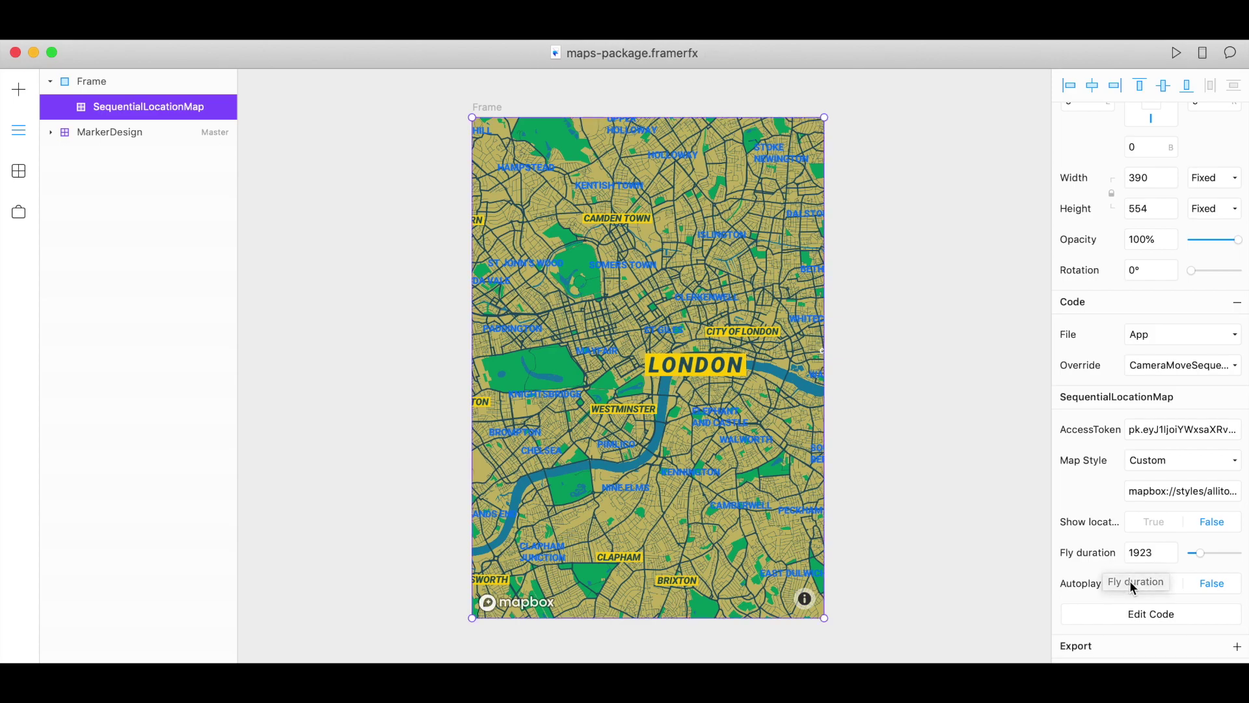
{"action": "left_click", "coordinate": [1150, 584]}
{"action": "scroll", "coordinate": [1100, 550], "scroll_direction": "down", "scroll_amount": 3}
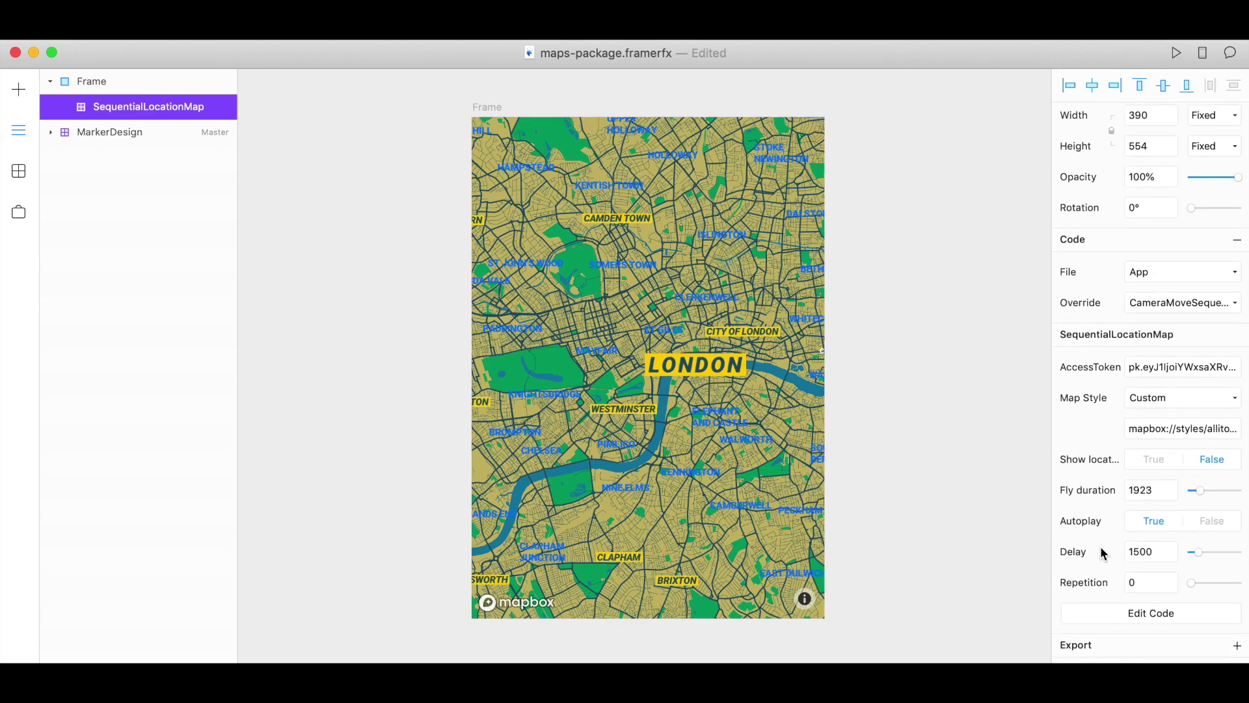
Raise Repetition to 2 and preview the frame with the autoplaying map
{"action": "left_click", "coordinate": [1174, 580]}
{"action": "left_click", "coordinate": [1175, 582]}
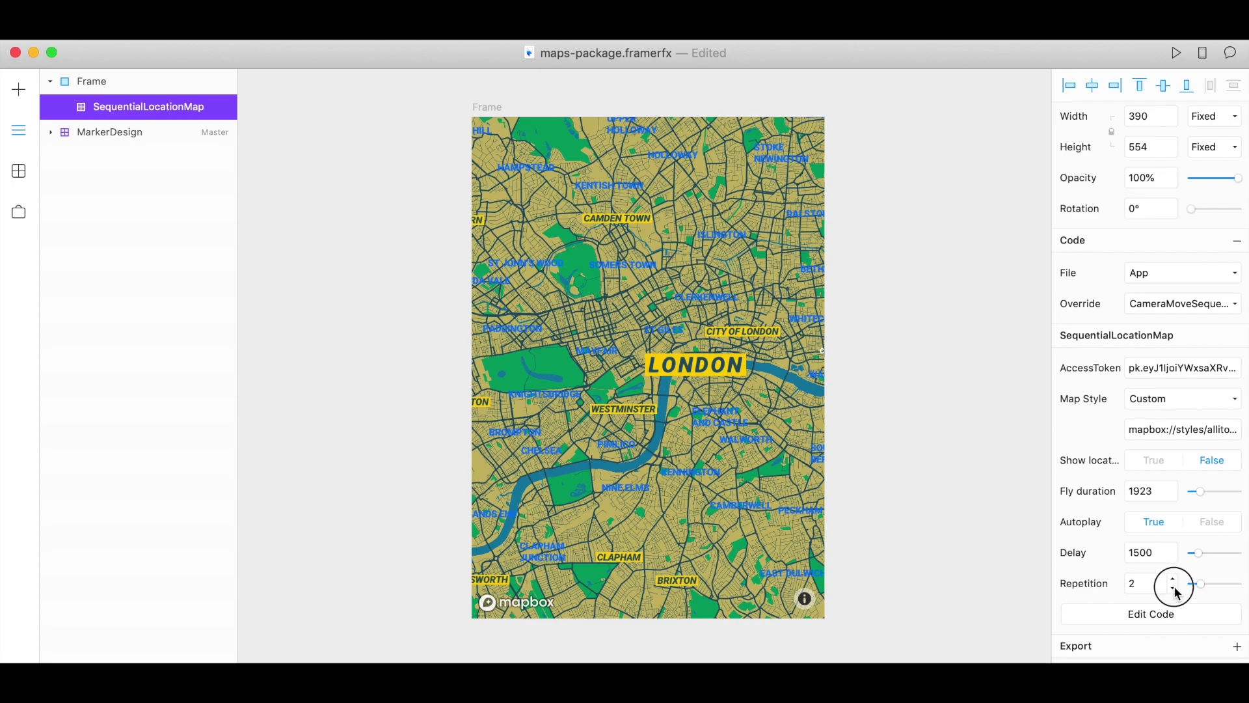
{"action": "scroll", "coordinate": [1069, 524], "scroll_direction": "up", "scroll_amount": 4}
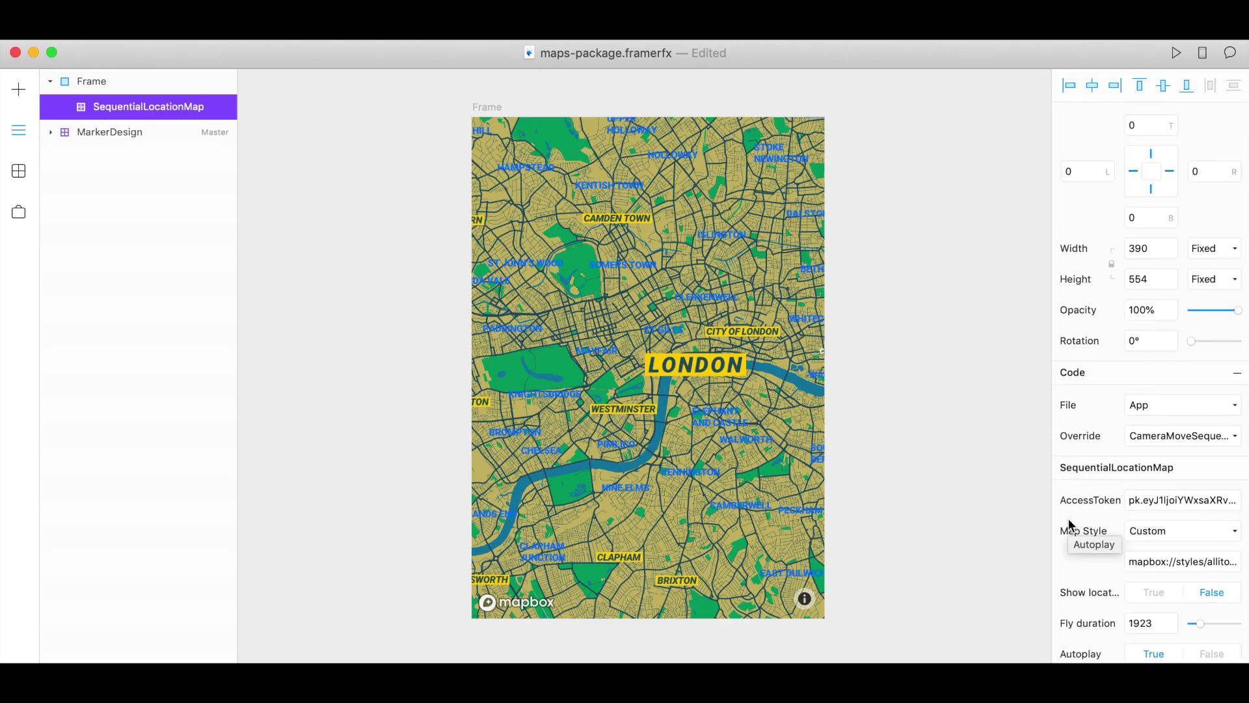
{"action": "left_click", "coordinate": [1177, 53]}
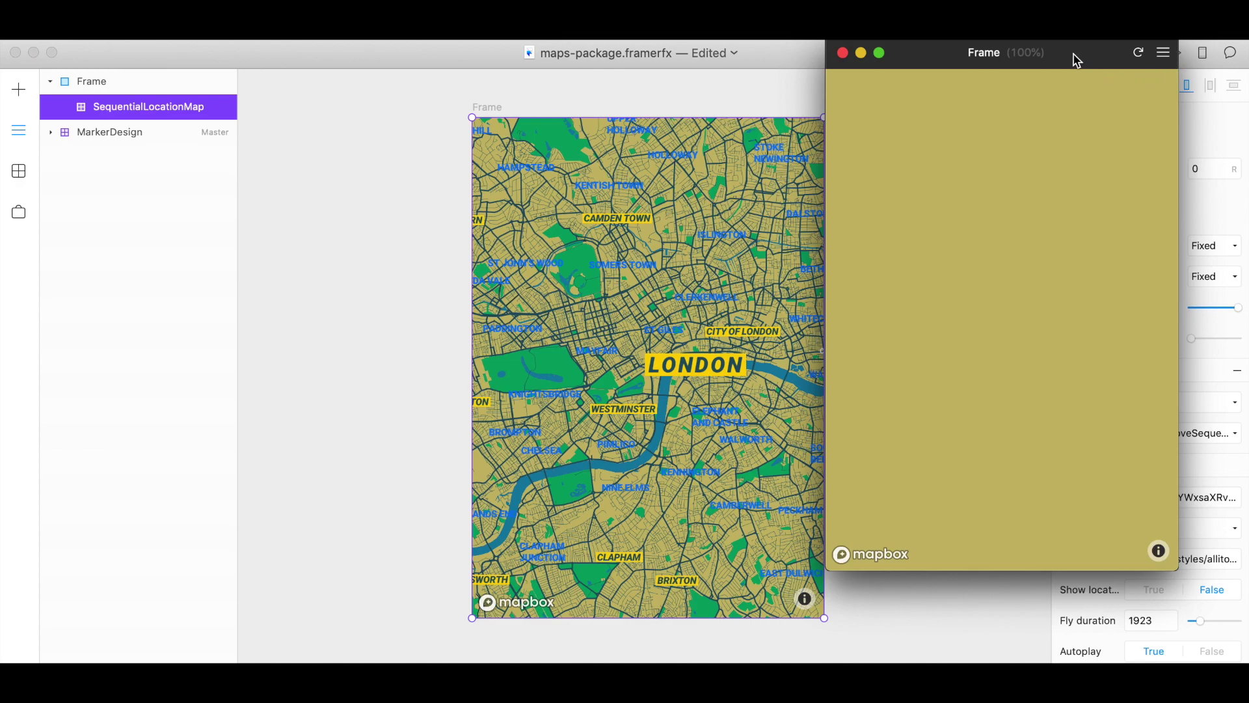